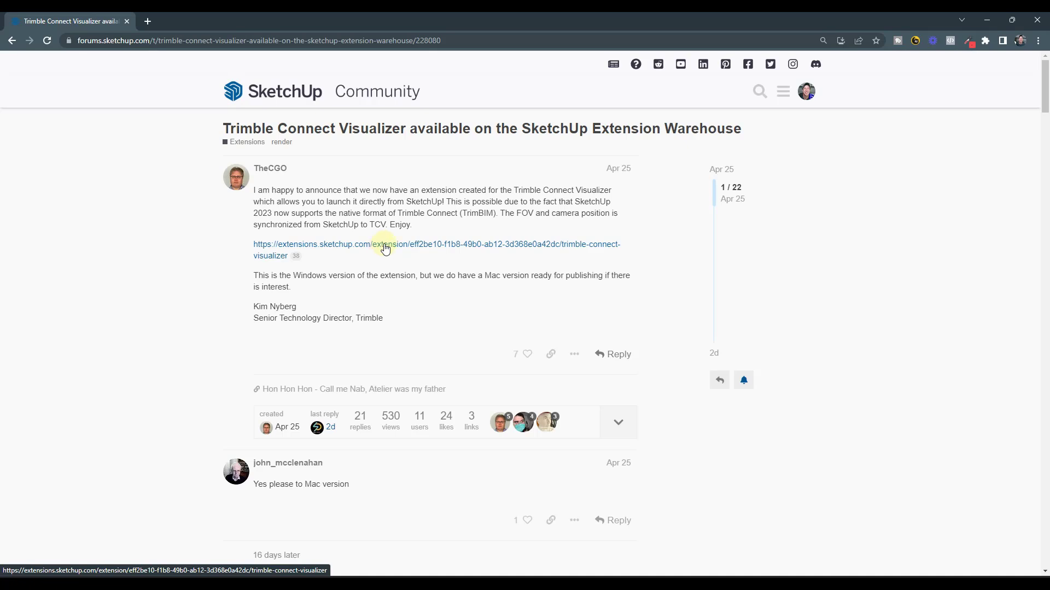
Open the linked Trimble Connect Visualizer extension page and look through its description and preview images.
{"action": "left_click", "coordinate": [385, 249]}
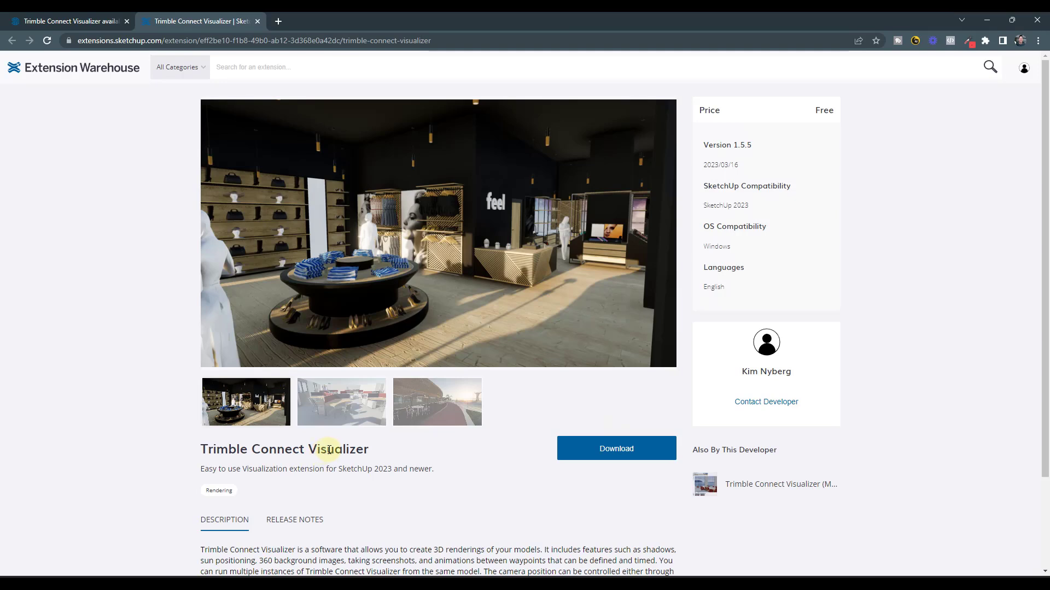
{"action": "scroll", "coordinate": [330, 449], "scroll_direction": "down", "scroll_amount": 2}
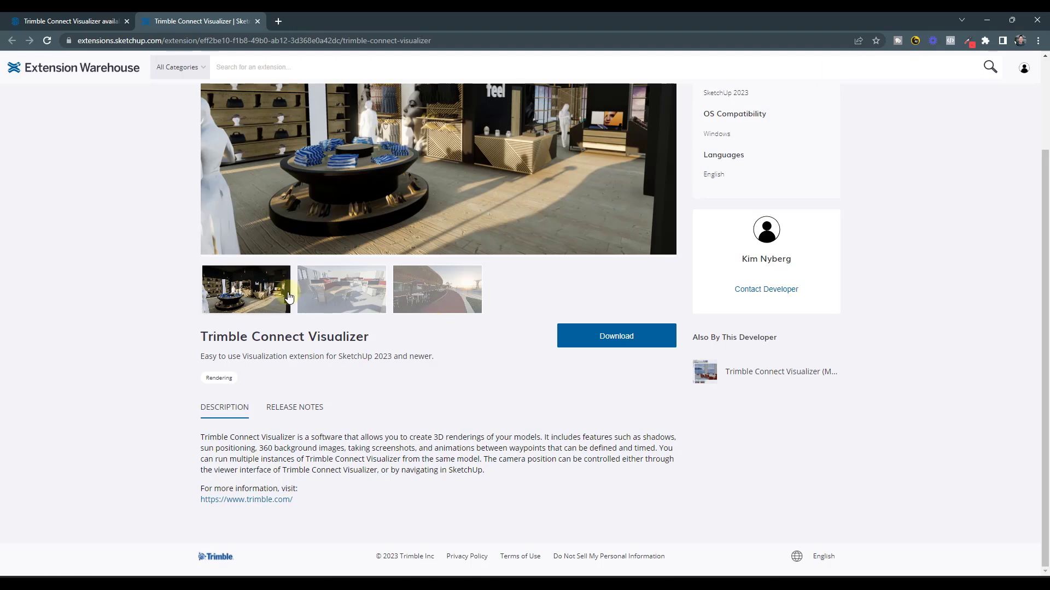
{"action": "scroll", "coordinate": [432, 355], "scroll_direction": "up", "scroll_amount": 2}
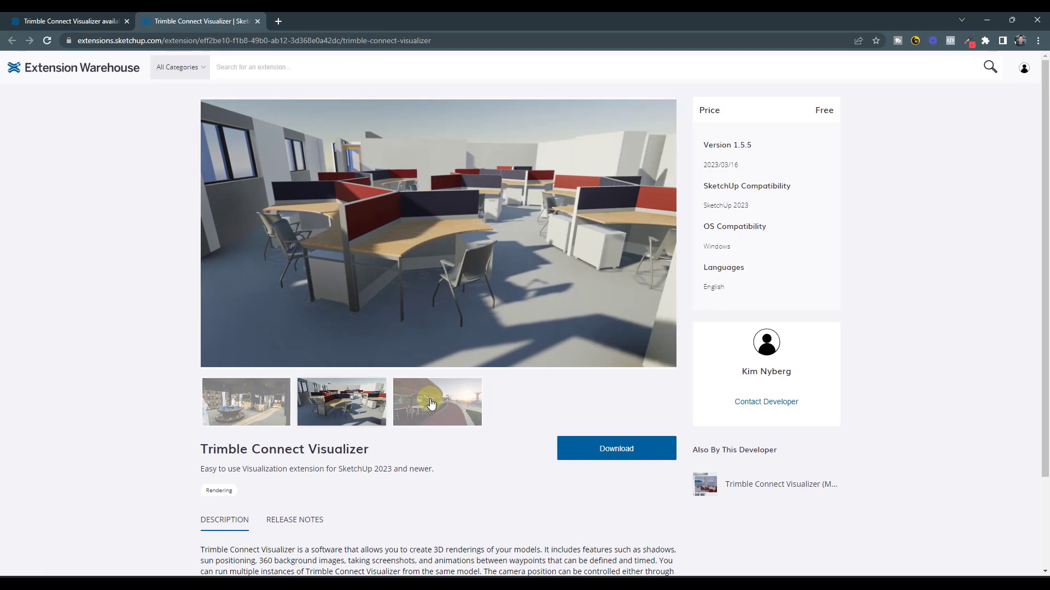
{"action": "left_click", "coordinate": [431, 403]}
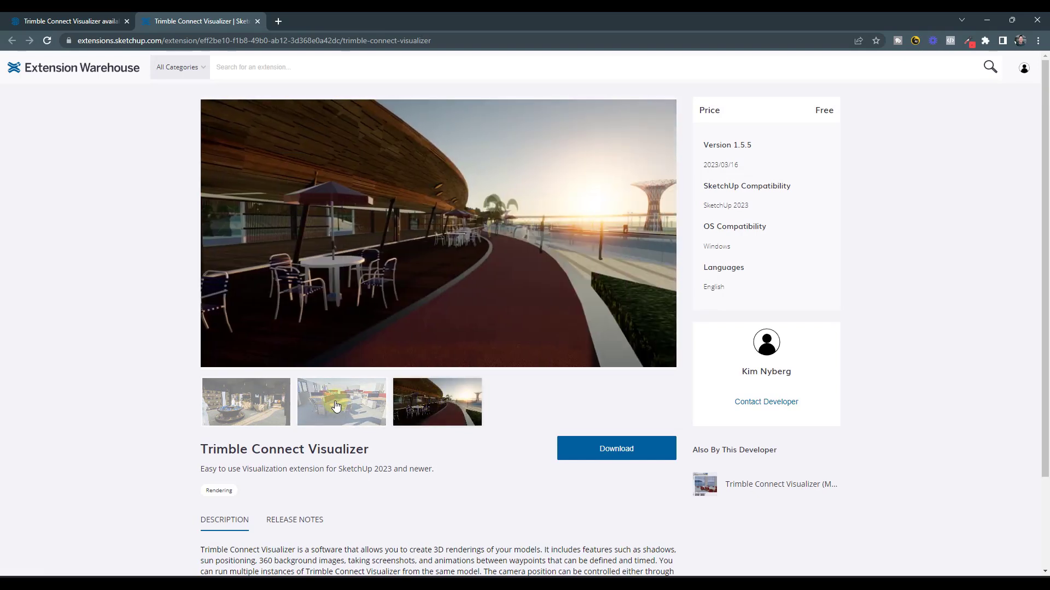
{"action": "left_click", "coordinate": [247, 405]}
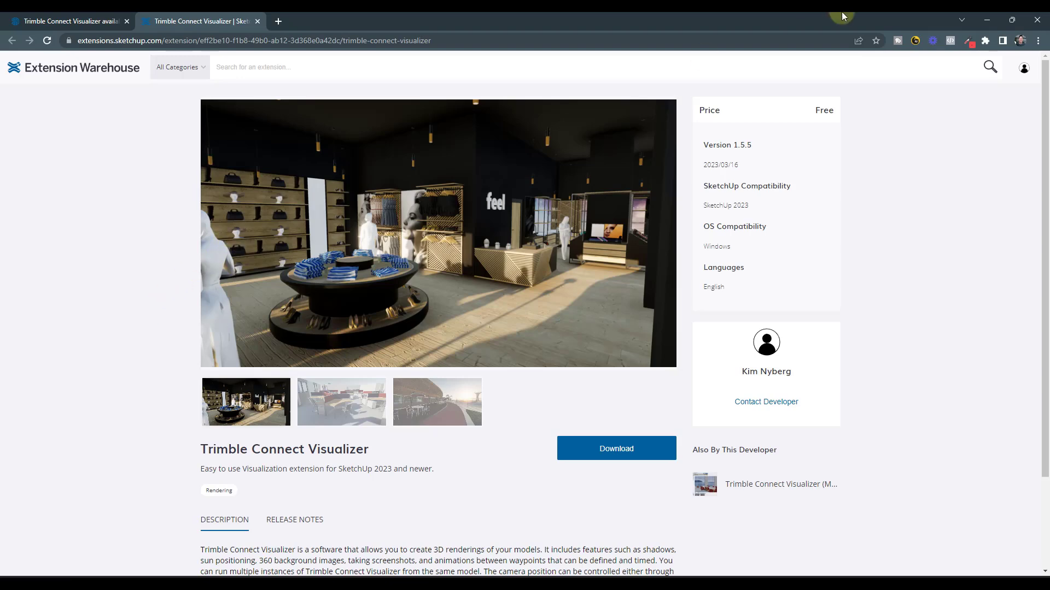
Switch to SketchUp, review the Trimble Connect Visualizer page in the Extension Warehouse, and close the warehouse window.
{"action": "left_click", "coordinate": [986, 20]}
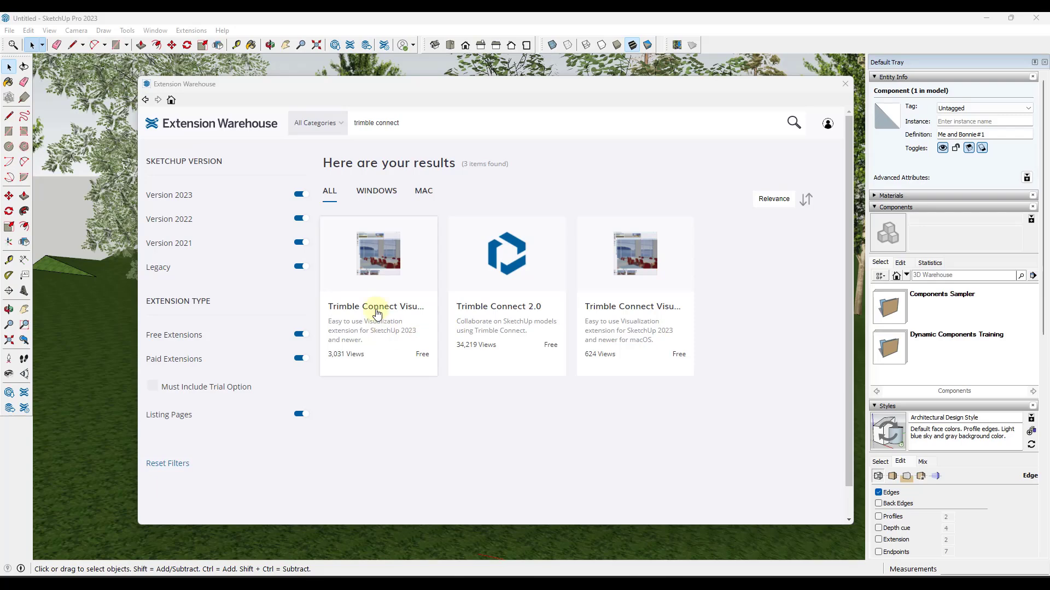
{"action": "left_click", "coordinate": [371, 268]}
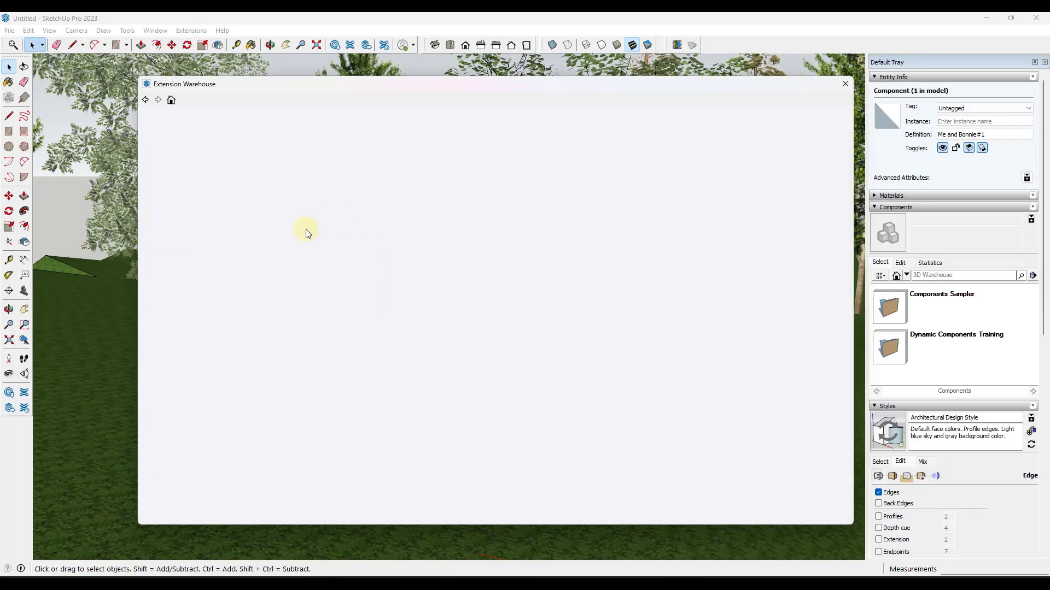
{"action": "scroll", "coordinate": [585, 336], "scroll_direction": "down", "scroll_amount": 3}
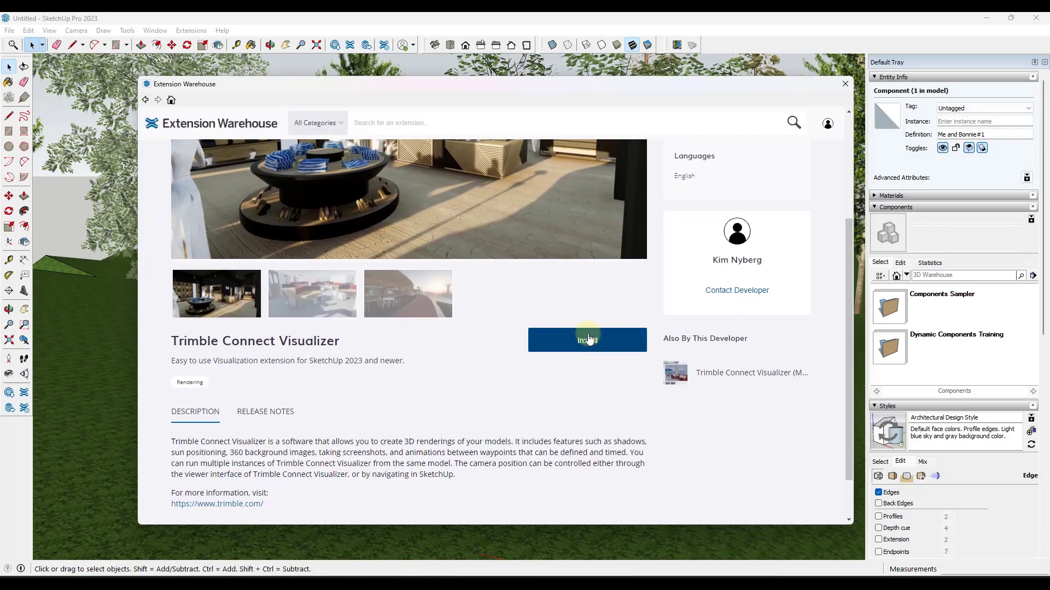
{"action": "scroll", "coordinate": [509, 333], "scroll_direction": "down", "scroll_amount": 2}
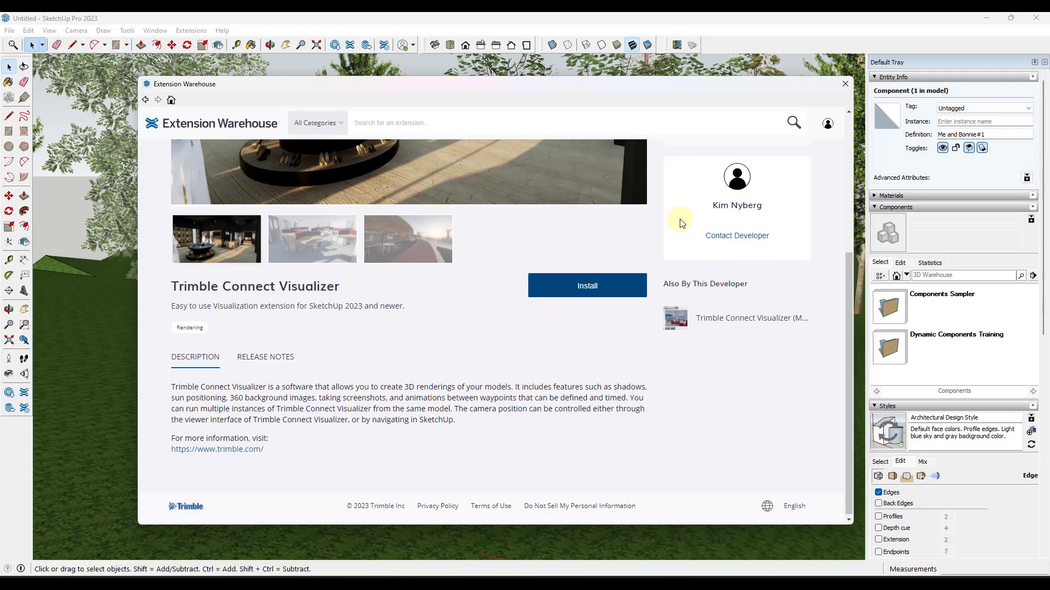
{"action": "left_click", "coordinate": [845, 84]}
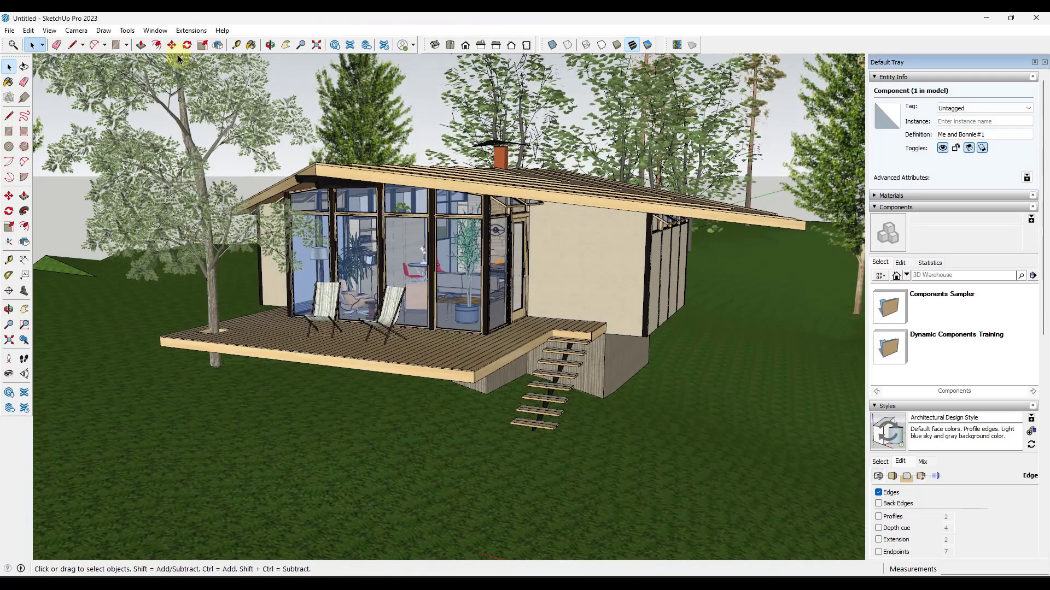
Launch the Trimble Connect Visualizer extension for the cabin model and frame the cabin's exterior with its deck.
{"action": "left_click", "coordinate": [190, 30]}
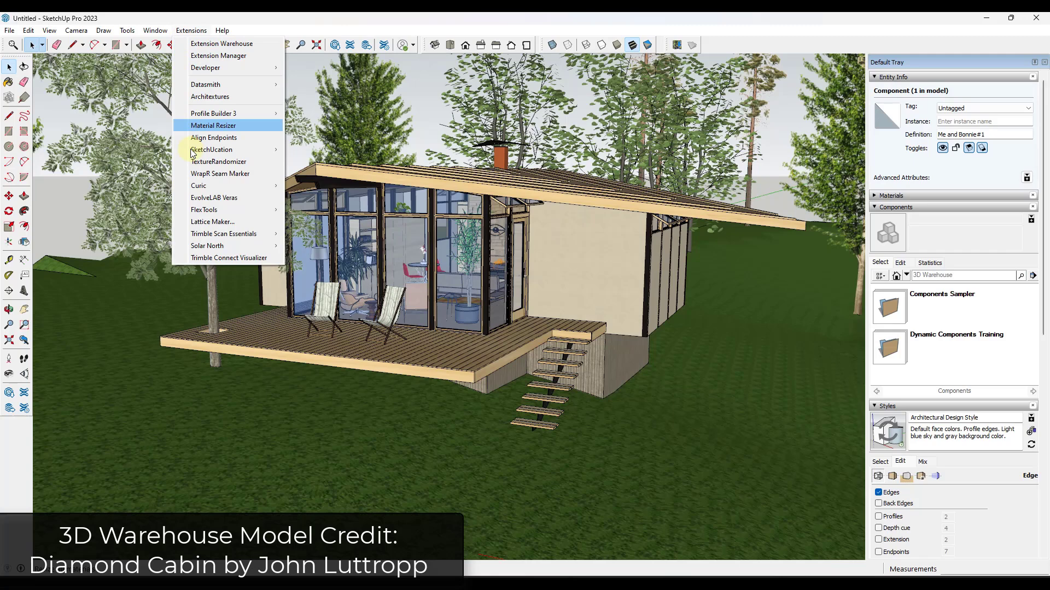
{"action": "left_click", "coordinate": [221, 258]}
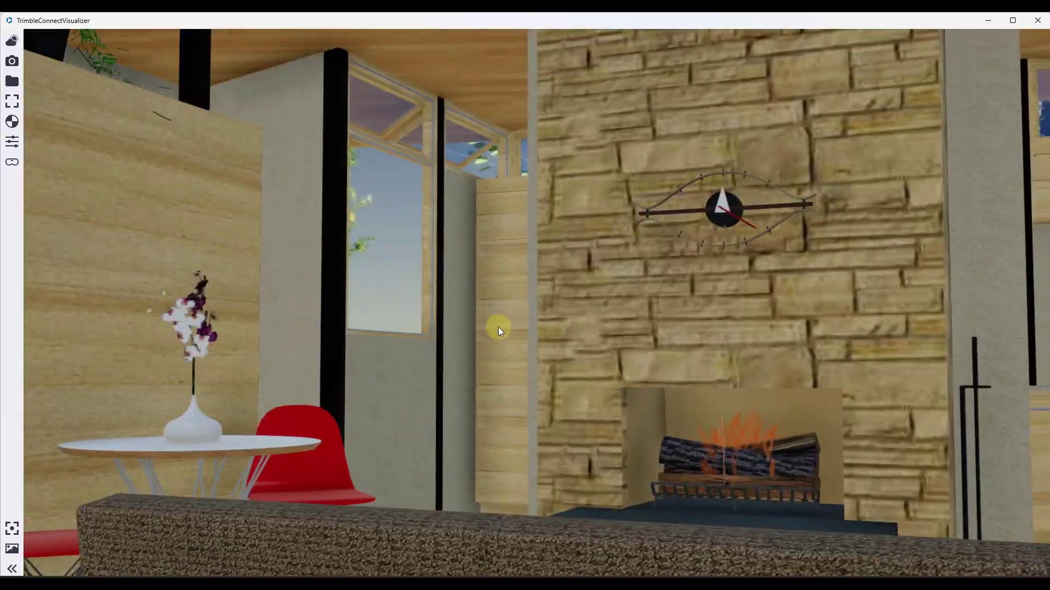
{"action": "left_click_drag", "start_coordinate": [499, 328], "coordinate": [451, 352]}
{"action": "key", "text": "s"}
{"action": "key", "text": "a"}
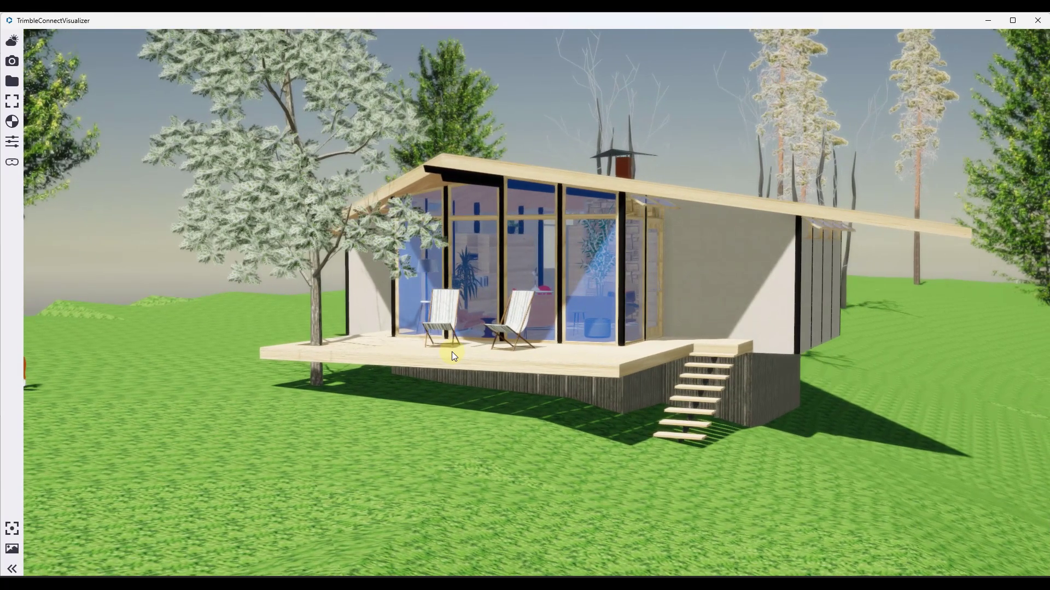
In the sky settings, increase the light brightness and lower the sun towards the horizon.
{"action": "left_click", "coordinate": [12, 42]}
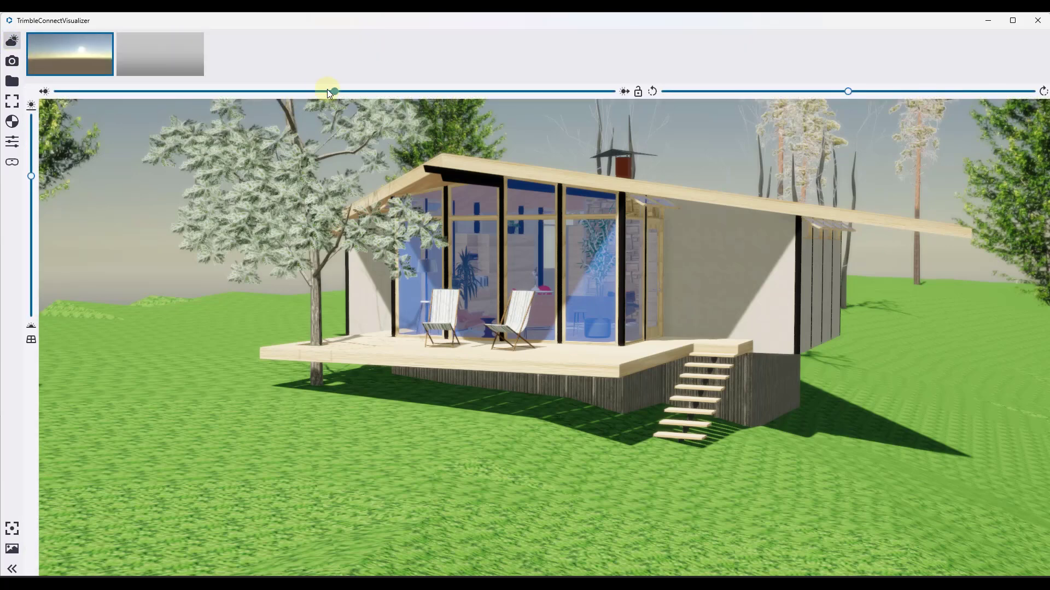
{"action": "left_click_drag", "start_coordinate": [327, 89], "coordinate": [319, 109]}
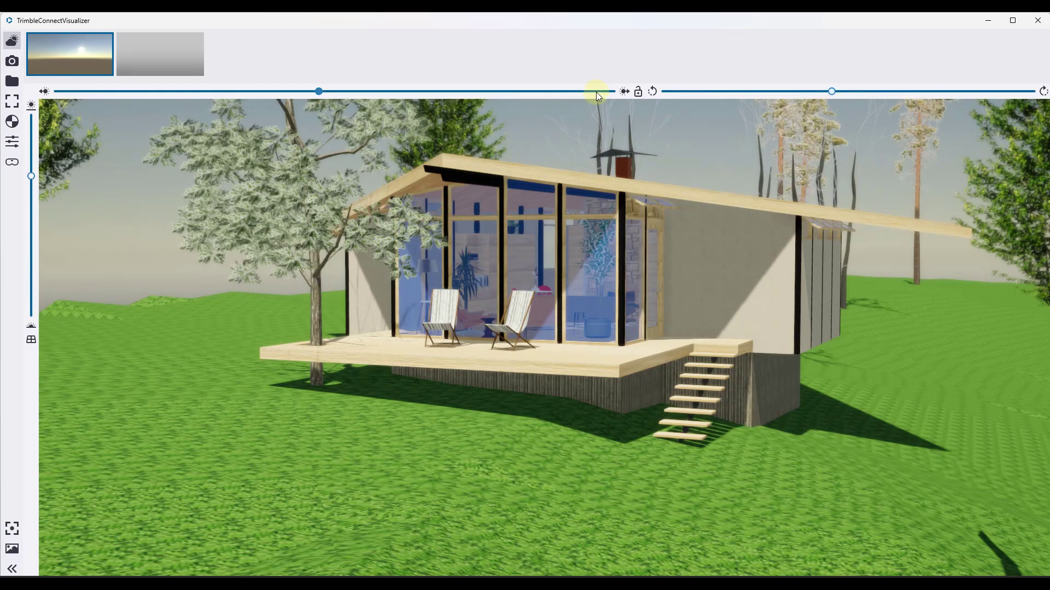
{"action": "left_click_drag", "start_coordinate": [319, 91], "coordinate": [406, 91]}
{"action": "left_click_drag", "start_coordinate": [36, 175], "coordinate": [42, 93]}
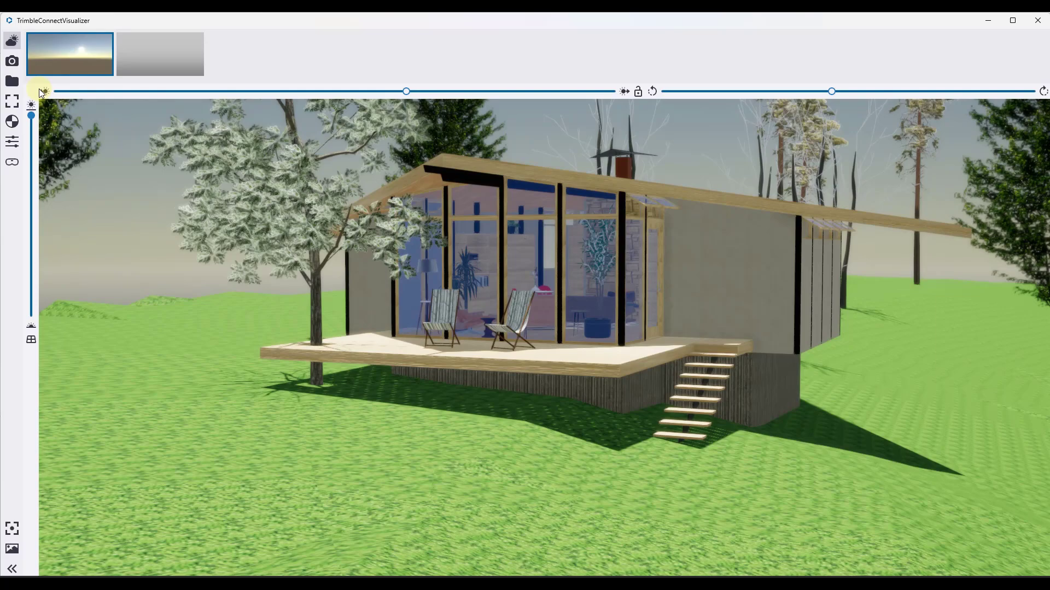
{"action": "left_click_drag", "start_coordinate": [38, 113], "coordinate": [34, 268]}
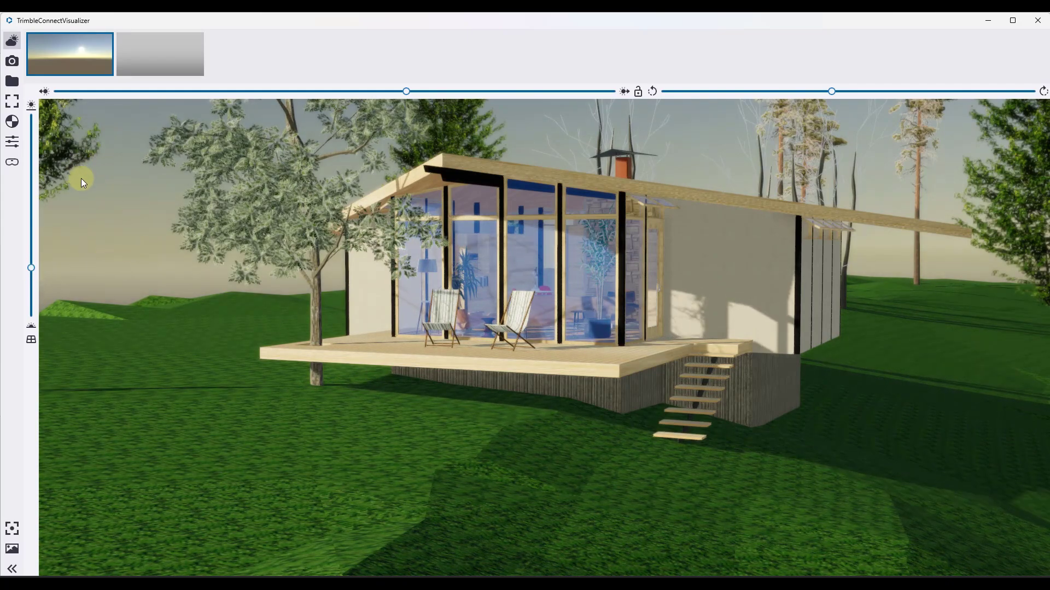
Rotate the sky's light direction slightly around the cabin and fine-tune the brightness.
{"action": "left_click_drag", "start_coordinate": [620, 243], "coordinate": [658, 243]}
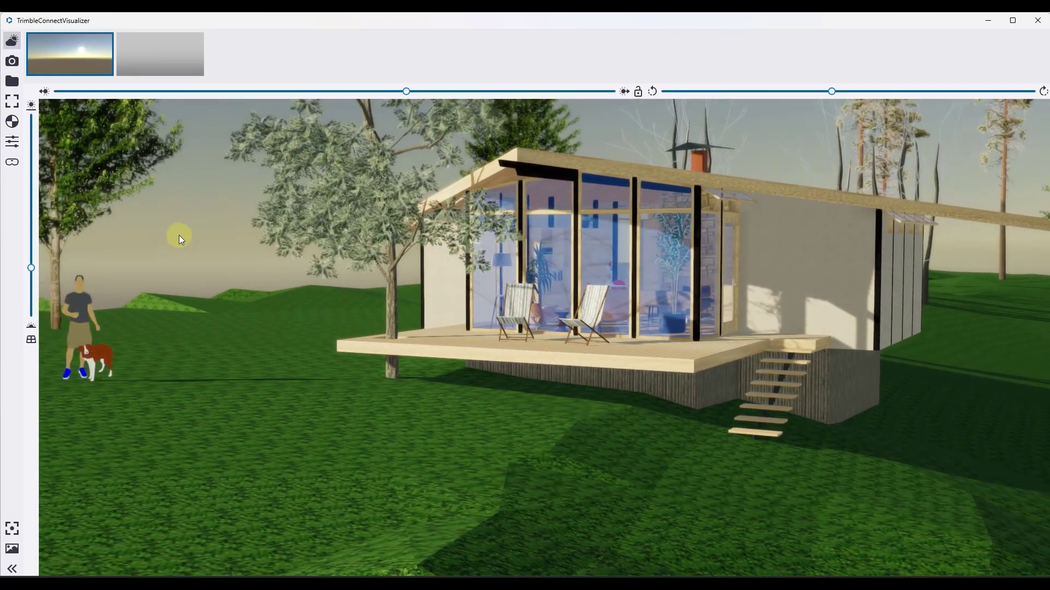
{"action": "left_click_drag", "start_coordinate": [181, 235], "coordinate": [237, 304]}
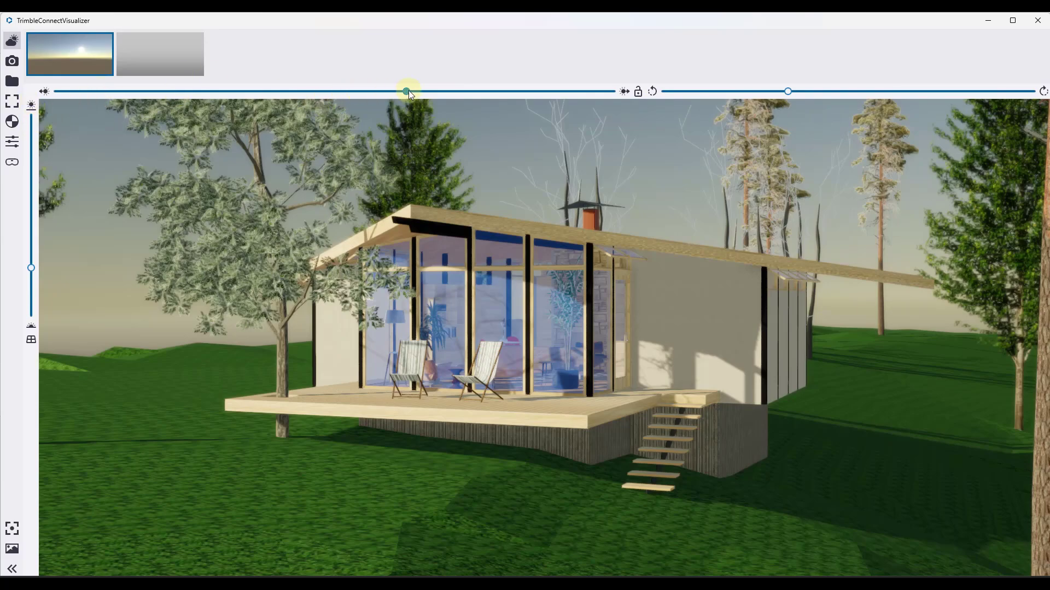
{"action": "mouse_move", "coordinate": [409, 90]}
{"action": "left_mouse_down"}
{"action": "mouse_move", "coordinate": [257, 90]}
{"action": "mouse_move", "coordinate": [413, 107]}
{"action": "left_mouse_up"}
Enter the cabin's living room and inspect the rendered dining area and stone fireplace.
{"action": "left_click_drag", "start_coordinate": [489, 236], "coordinate": [510, 246]}
{"action": "scroll", "coordinate": [536, 272], "scroll_direction": "up", "scroll_amount": 6}
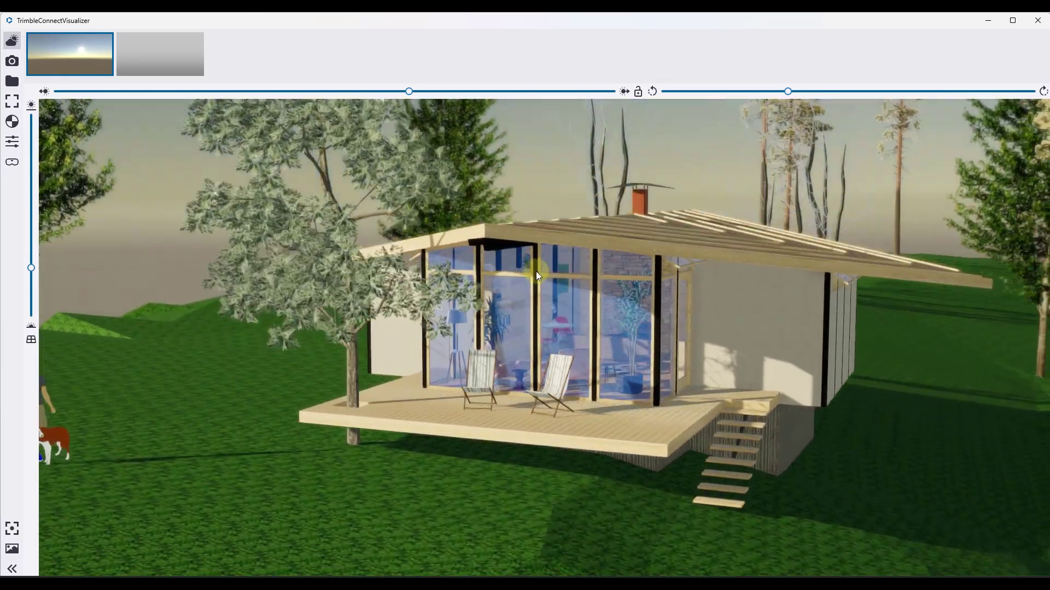
{"action": "scroll", "coordinate": [534, 275], "scroll_direction": "up", "scroll_amount": 8}
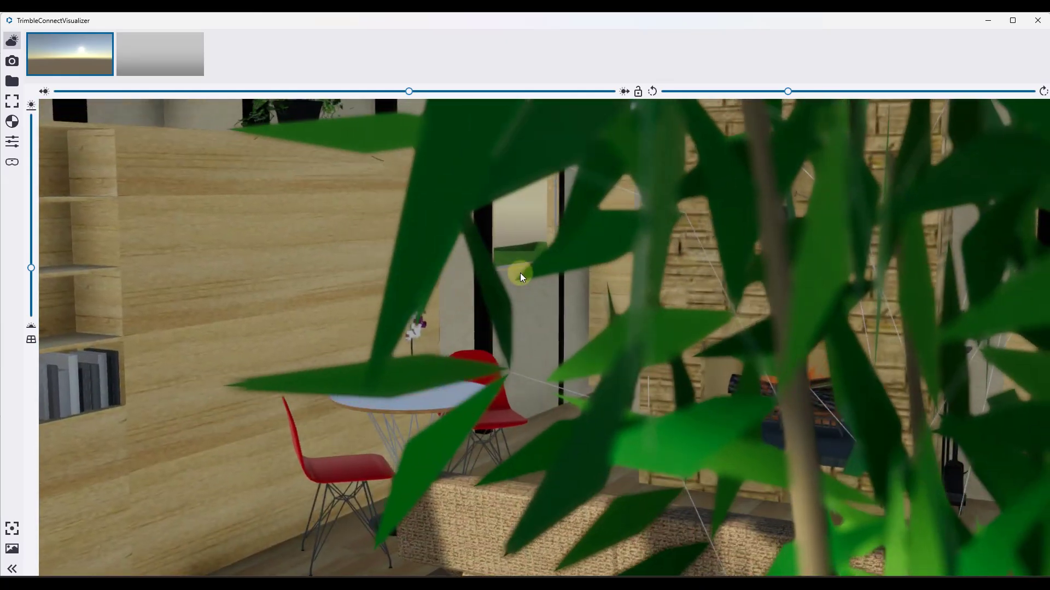
{"action": "mouse_move", "coordinate": [520, 273]}
{"action": "left_mouse_down"}
{"action": "mouse_move", "coordinate": [546, 262]}
{"action": "mouse_move", "coordinate": [579, 274]}
{"action": "mouse_move", "coordinate": [539, 293]}
{"action": "mouse_move", "coordinate": [533, 280]}
{"action": "left_mouse_up"}
{"action": "scroll", "coordinate": [579, 275], "scroll_direction": "up", "scroll_amount": 1}
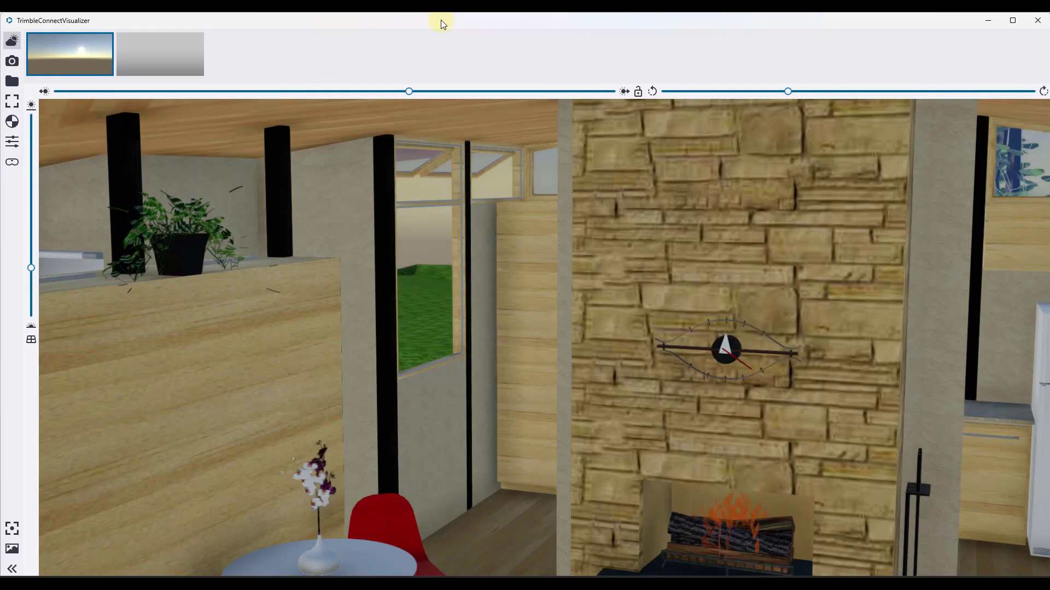
Place the Visualizer beside SketchUp and navigate around the cabin in SketchUp to check the camera synchronization.
{"action": "key", "text": "super+Right"}
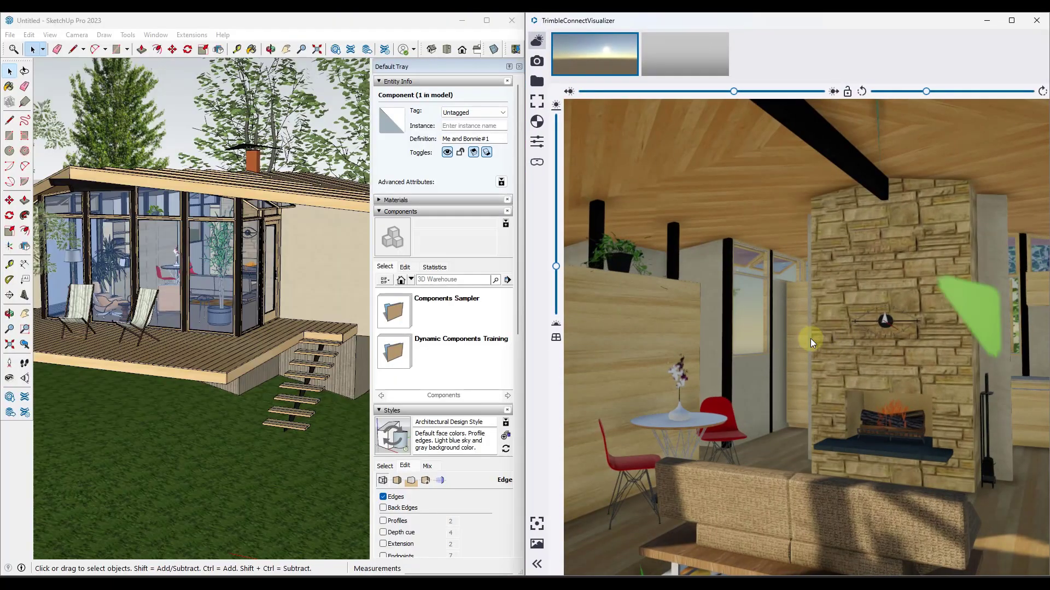
{"action": "middle_click", "coordinate": [152, 251]}
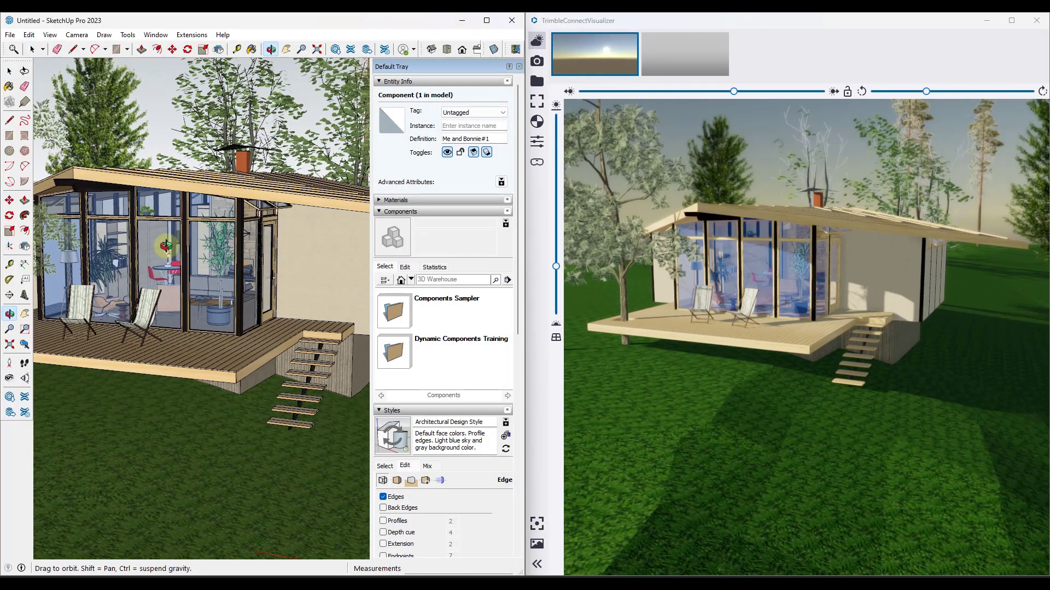
{"action": "scroll", "coordinate": [161, 249], "scroll_direction": "up", "scroll_amount": 5}
{"action": "scroll", "coordinate": [165, 246], "scroll_direction": "down", "scroll_amount": 5}
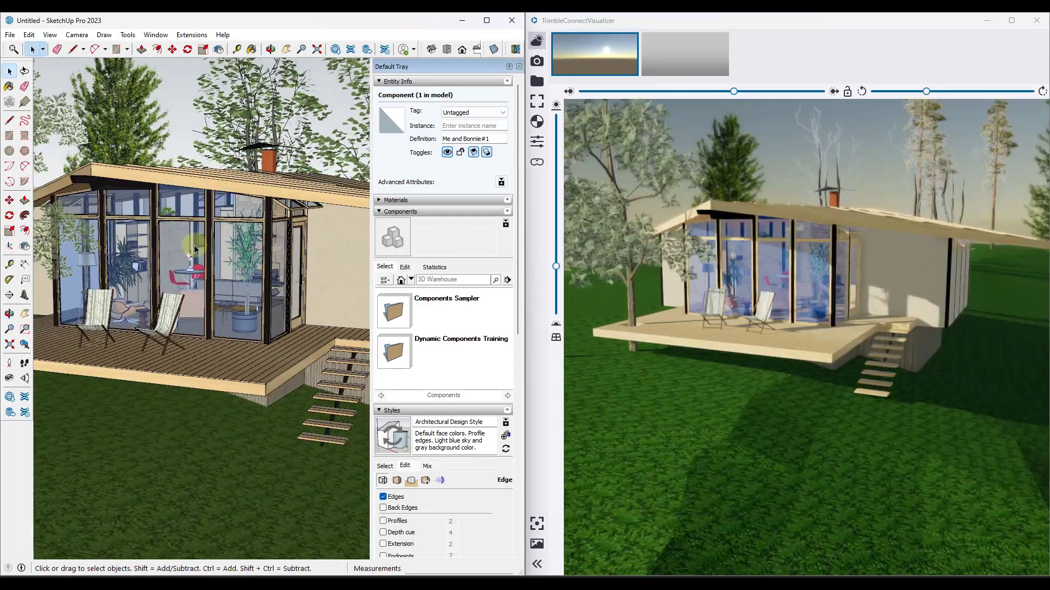
{"action": "scroll", "coordinate": [164, 241], "scroll_direction": "up", "scroll_amount": 7}
{"action": "scroll", "coordinate": [216, 241], "scroll_direction": "down", "scroll_amount": 4}
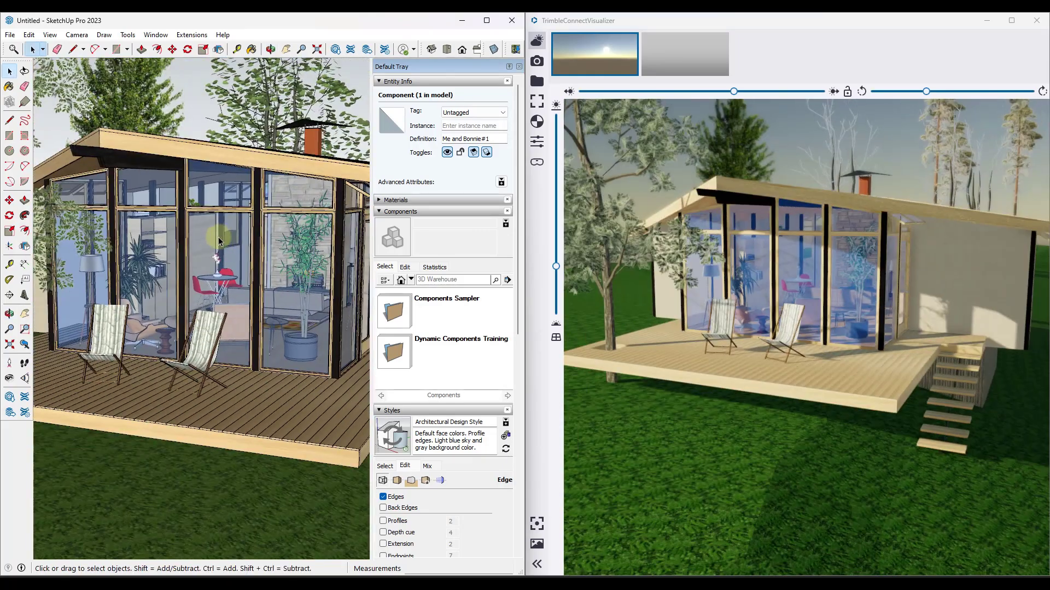
{"action": "scroll", "coordinate": [218, 241], "scroll_direction": "up", "scroll_amount": 5}
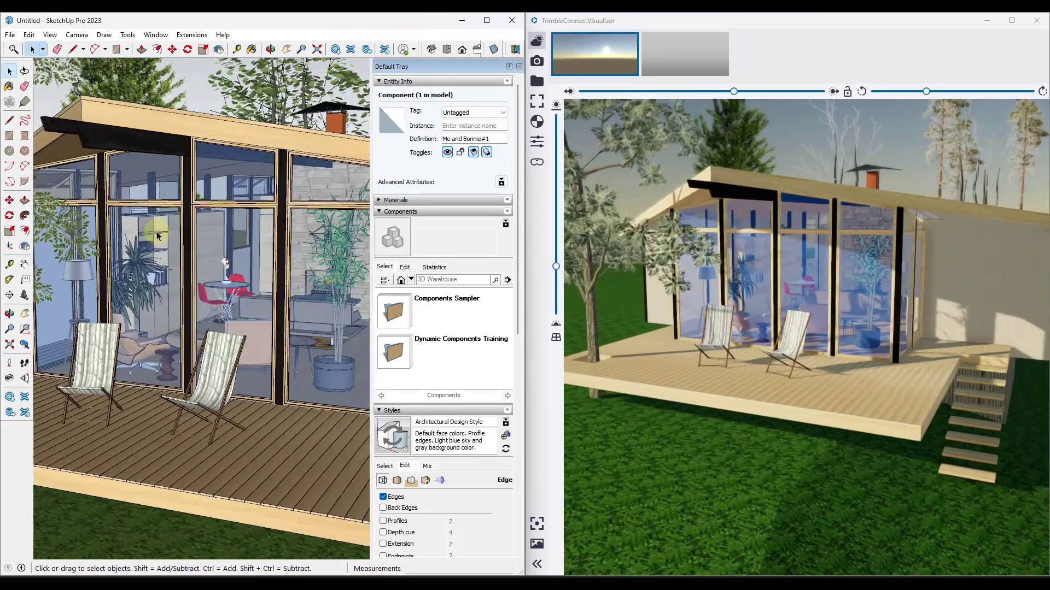
{"action": "mouse_move", "coordinate": [197, 237]}
{"action": "middle_mouse_down"}
{"action": "mouse_move", "coordinate": [263, 238]}
{"action": "mouse_move", "coordinate": [202, 221]}
{"action": "middle_mouse_up"}
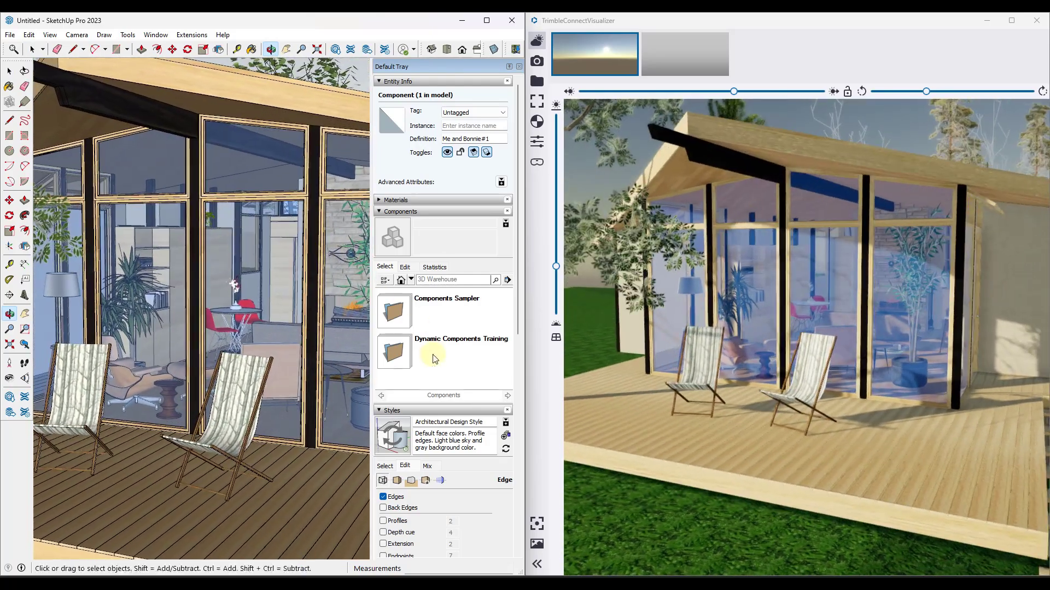
{"action": "key", "text": "space"}
Test SketchUp's shadows against the render with the time set to 01:16 pm, and switch the shadows off again.
{"action": "left_click", "coordinate": [377, 410]}
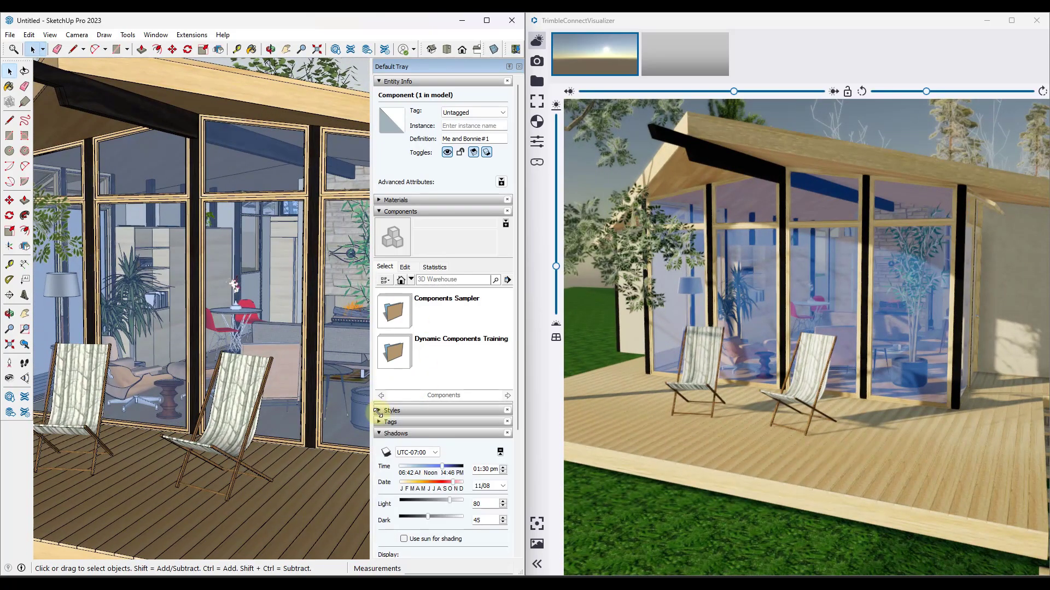
{"action": "left_click", "coordinate": [441, 466]}
{"action": "left_click_drag", "start_coordinate": [408, 466], "coordinate": [441, 470]}
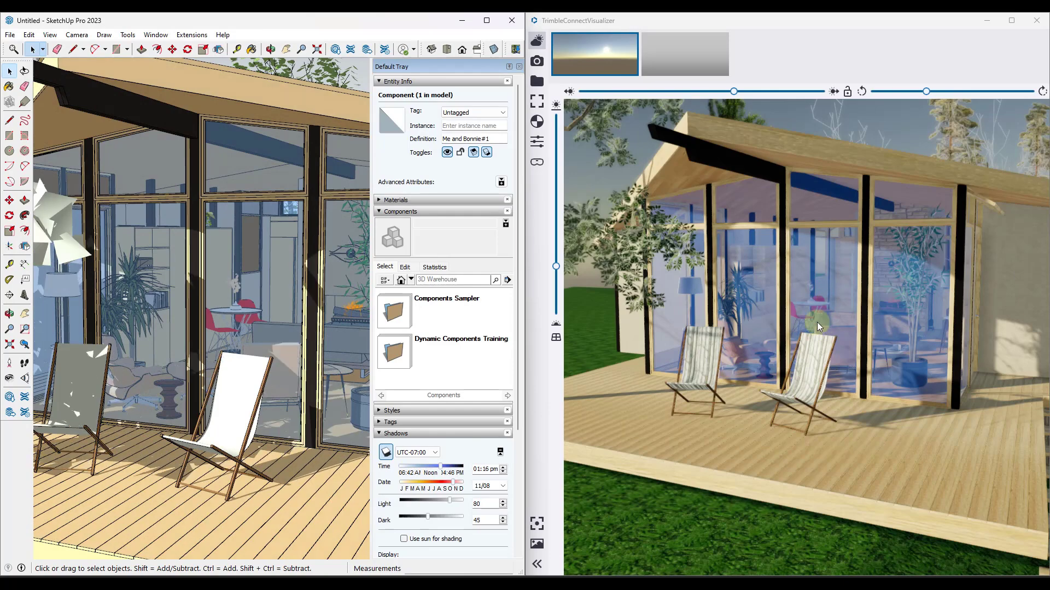
{"action": "left_click", "coordinate": [387, 451]}
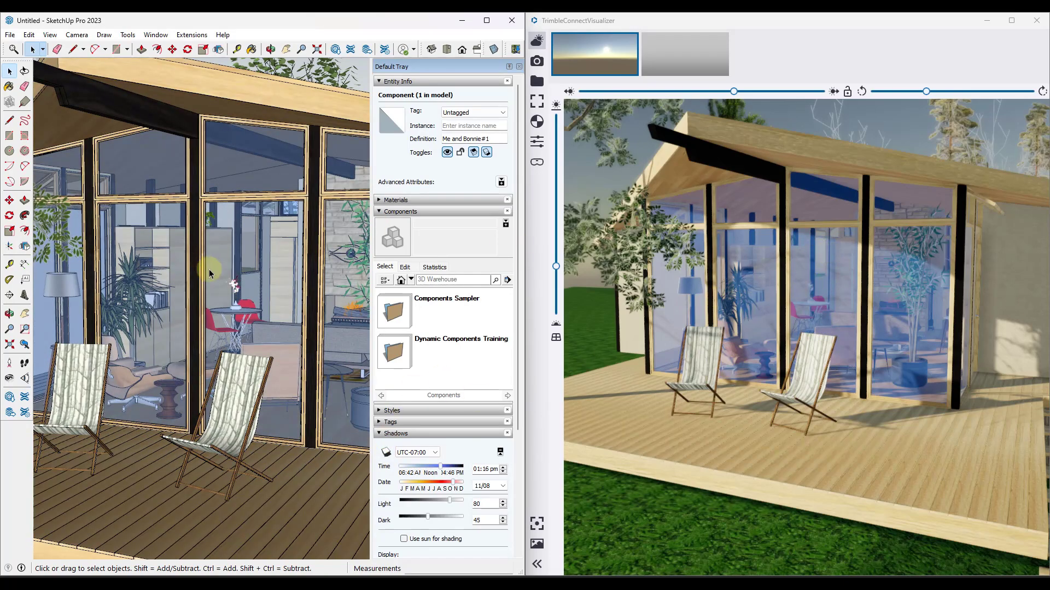
Set SketchUp's camera field of view to 65 degrees.
{"action": "middle_click_drag", "start_coordinate": [203, 263], "coordinate": [210, 260]}
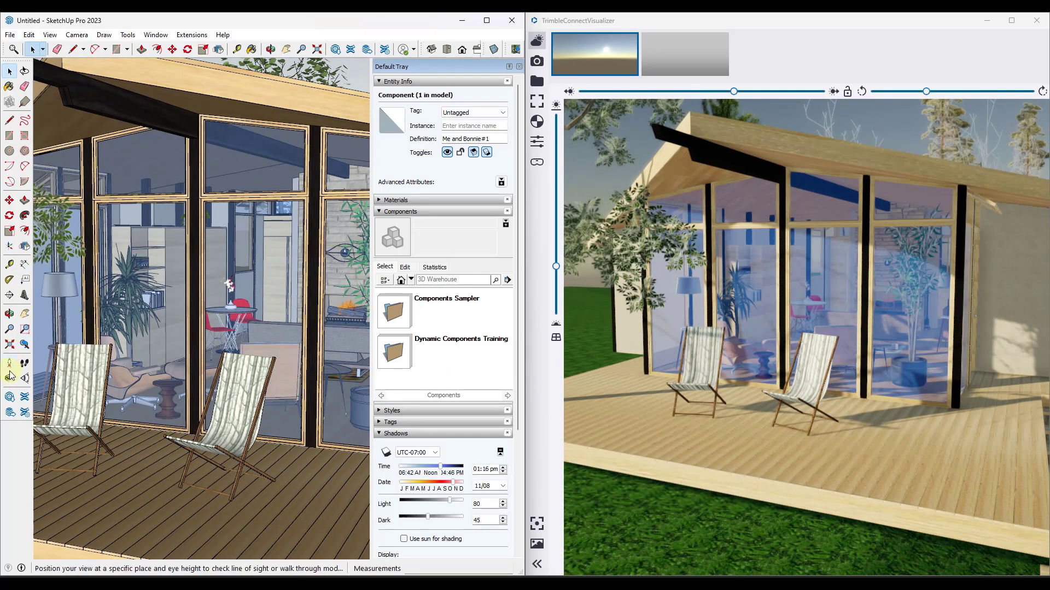
{"action": "left_click", "coordinate": [10, 330]}
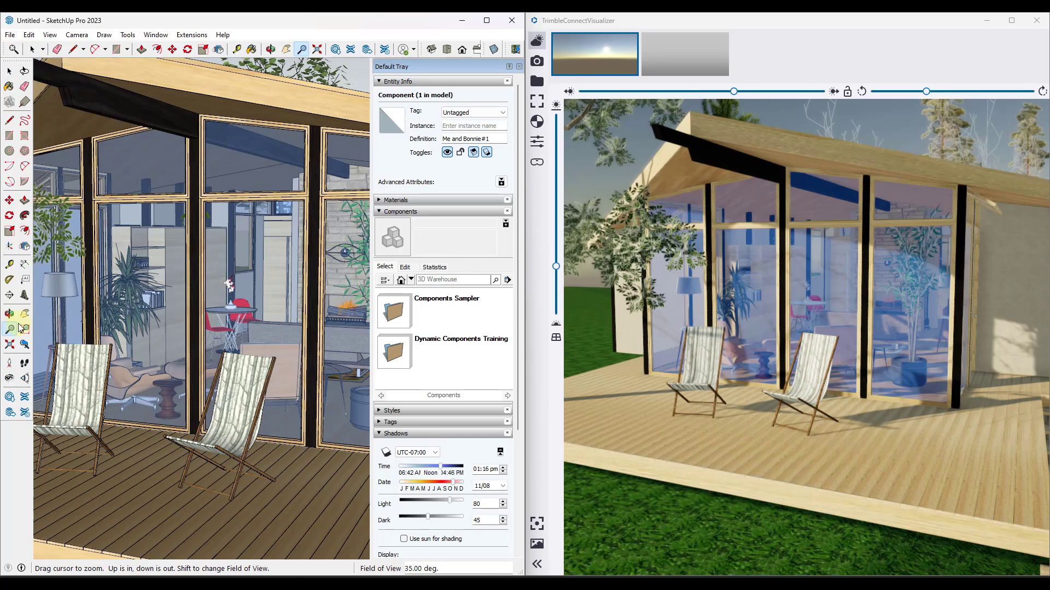
{"action": "left_click", "coordinate": [102, 302]}
{"action": "type", "text": "65"}
{"action": "key", "text": "Return"}
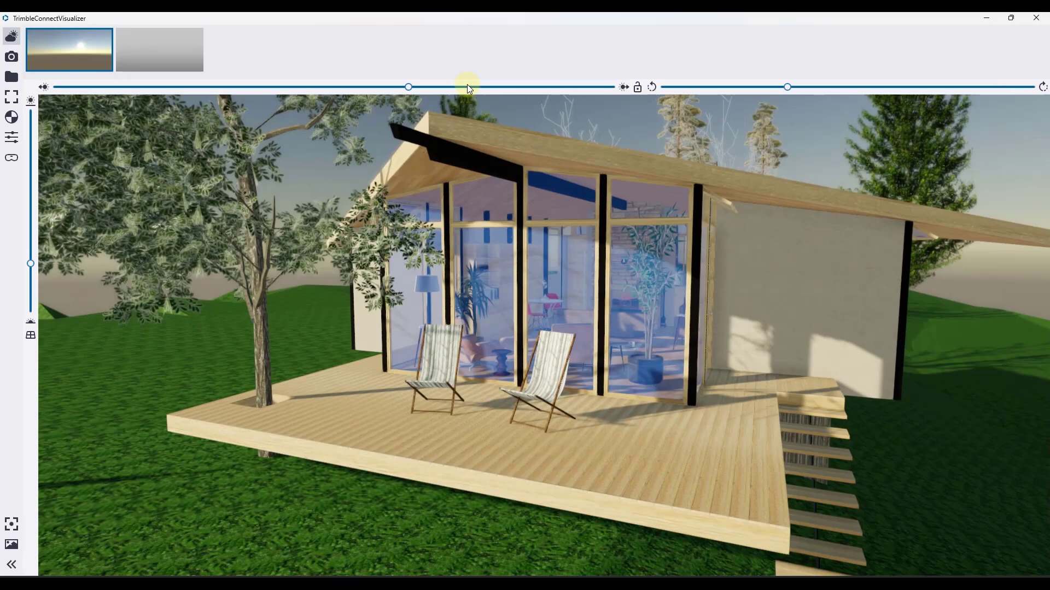
Examine the cabin's glazed deck front up close and from farther back, viewing the furnished interior through the tinted windows.
{"action": "middle_click_drag", "start_coordinate": [563, 323], "coordinate": [585, 314]}
{"action": "scroll", "coordinate": [648, 310], "scroll_direction": "up", "scroll_amount": 6}
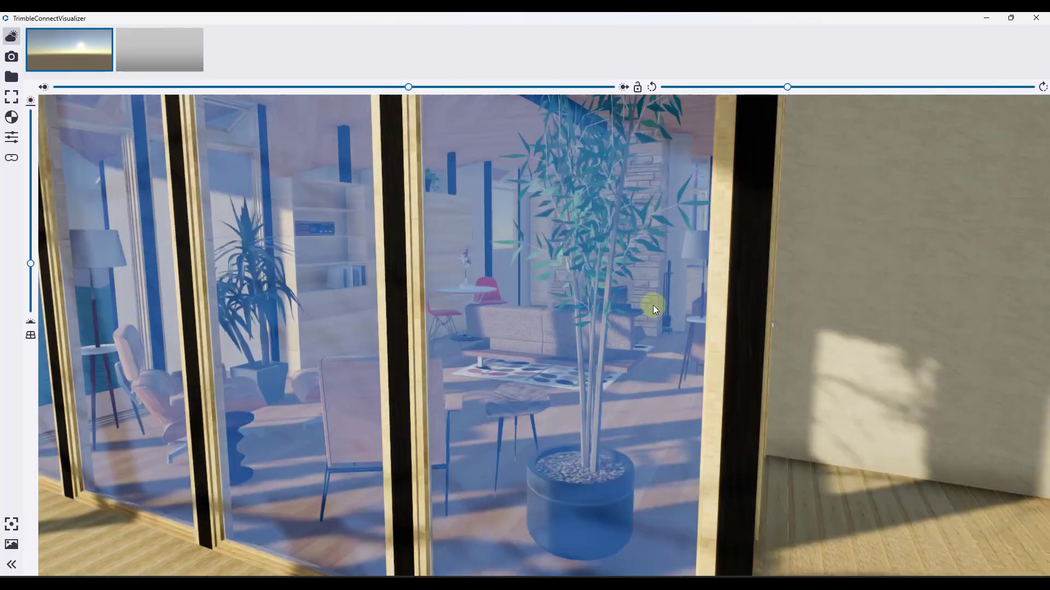
{"action": "middle_click_drag", "start_coordinate": [653, 305], "coordinate": [788, 345]}
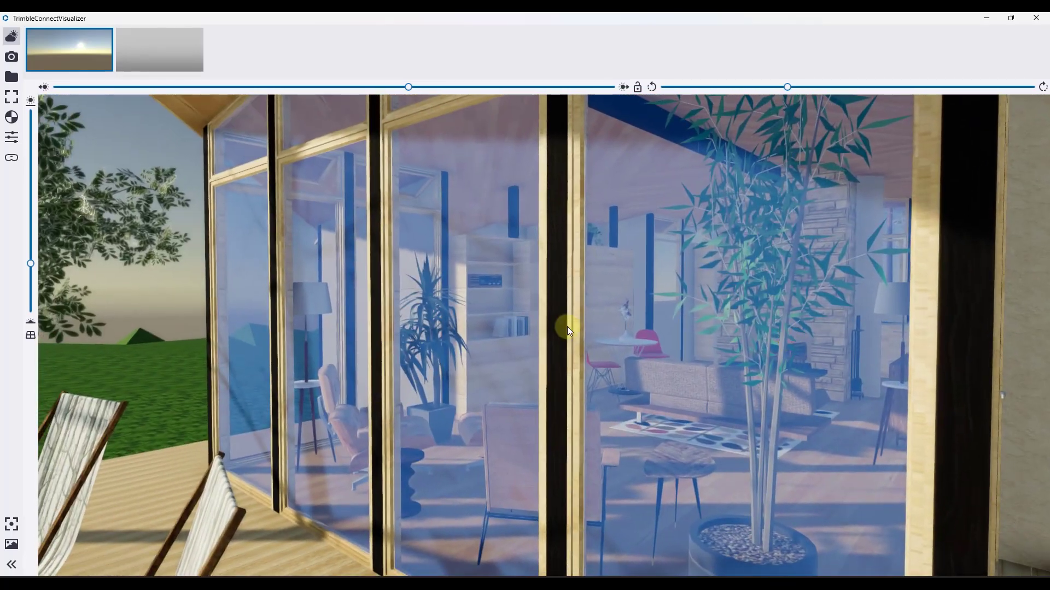
{"action": "left_click_drag", "start_coordinate": [567, 327], "coordinate": [493, 312]}
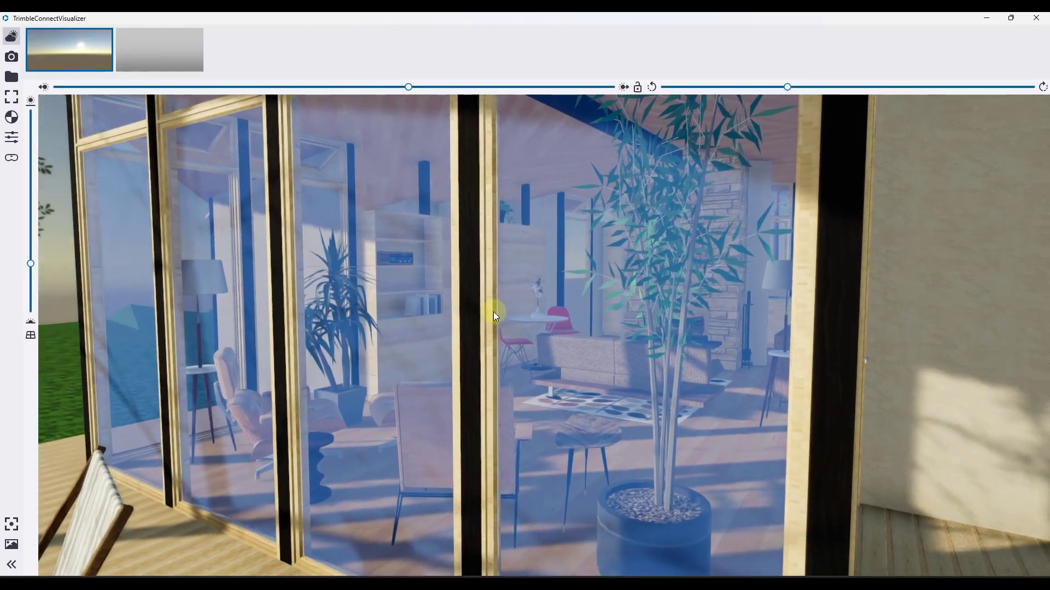
{"action": "key", "text": "a"}
{"action": "key", "text": "d"}
{"action": "key", "text": "s"}
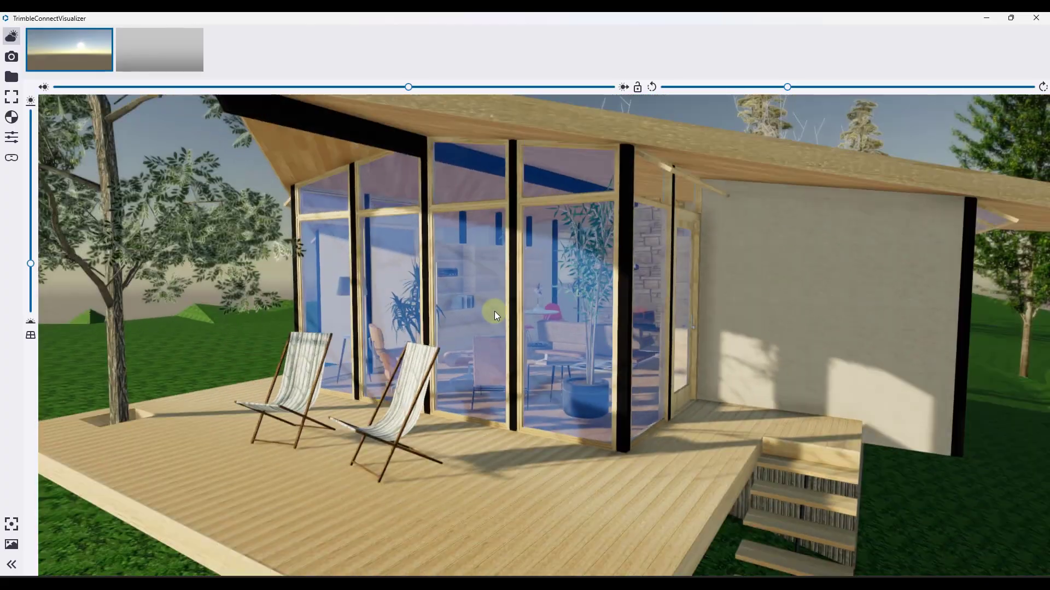
Enter the living room facing the stone fireplace and lower the sun's height slightly to lengthen the shadows inside.
{"action": "left_click_drag", "start_coordinate": [494, 314], "coordinate": [445, 310]}
{"action": "scroll", "coordinate": [467, 244], "scroll_direction": "up", "scroll_amount": 3}
{"action": "scroll", "coordinate": [444, 310], "scroll_direction": "up", "scroll_amount": 3}
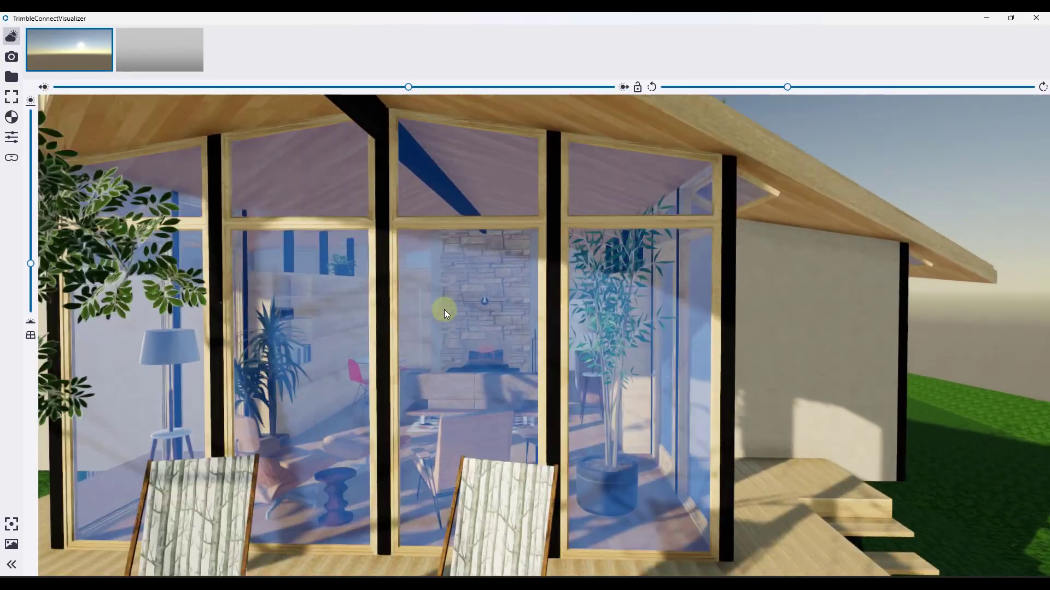
{"action": "scroll", "coordinate": [444, 310], "scroll_direction": "up", "scroll_amount": 4}
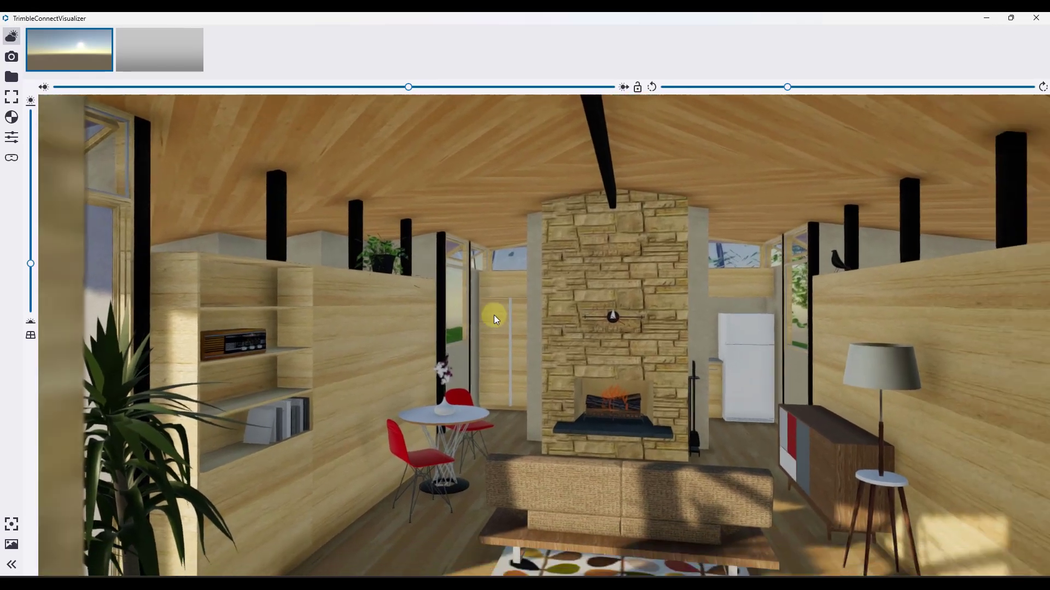
{"action": "left_click_drag", "start_coordinate": [494, 315], "coordinate": [426, 234]}
{"action": "mouse_move", "coordinate": [29, 268]}
{"action": "left_mouse_down"}
{"action": "mouse_move", "coordinate": [31, 288]}
{"action": "mouse_move", "coordinate": [36, 241]}
{"action": "mouse_move", "coordinate": [32, 292]}
{"action": "mouse_move", "coordinate": [34, 275]}
{"action": "left_mouse_up"}
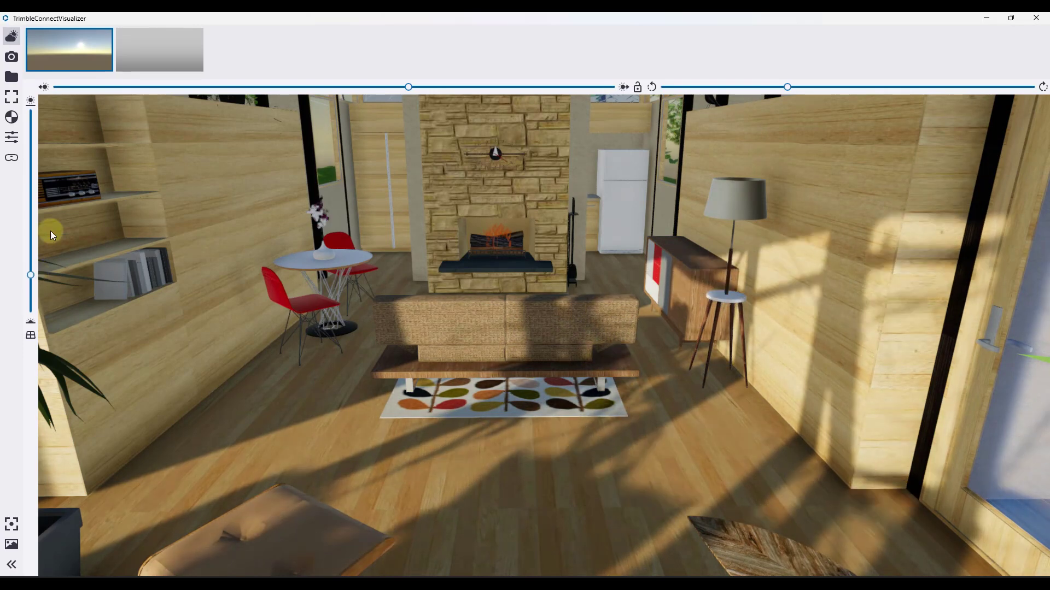
{"action": "left_click_drag", "start_coordinate": [431, 332], "coordinate": [443, 405]}
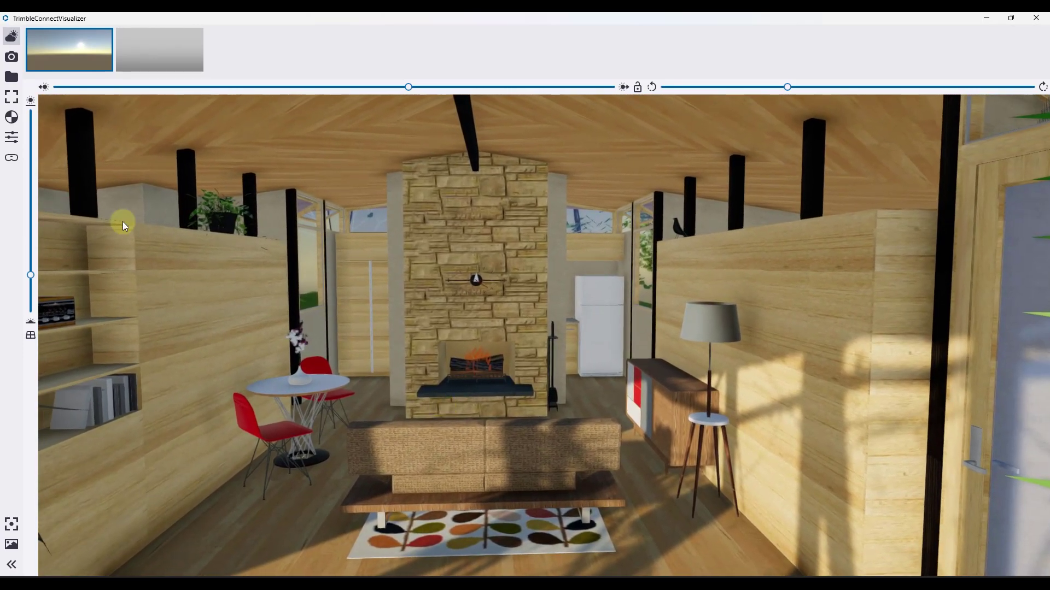
Show the visual adjustment settings and set the Sun Brightness to 2.672 for the living room view.
{"action": "left_click", "coordinate": [12, 138]}
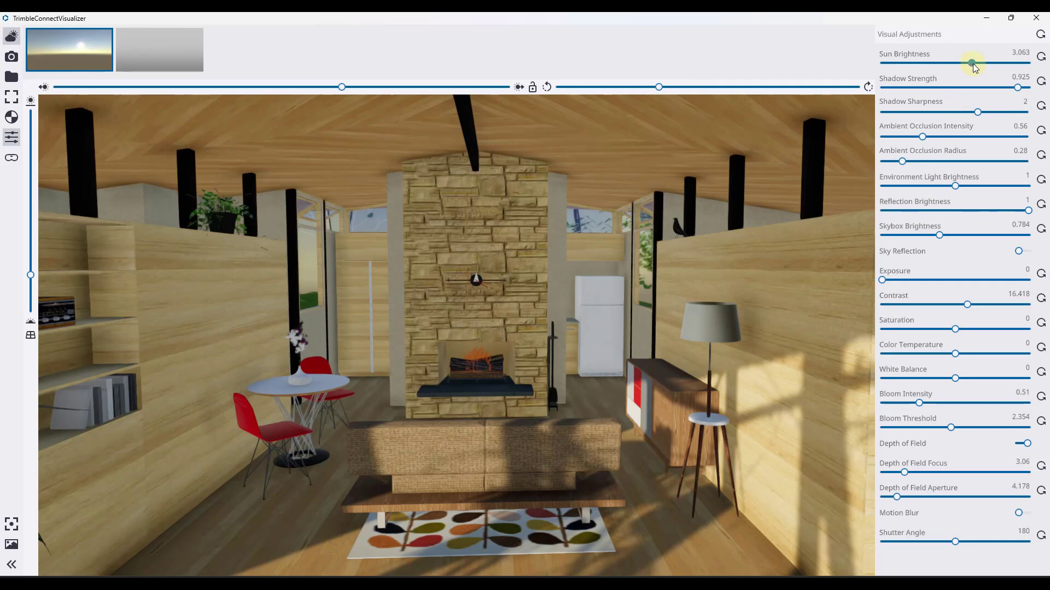
{"action": "mouse_move", "coordinate": [969, 63]}
{"action": "left_mouse_down"}
{"action": "mouse_move", "coordinate": [905, 70]}
{"action": "mouse_move", "coordinate": [996, 64]}
{"action": "mouse_move", "coordinate": [1027, 77]}
{"action": "mouse_move", "coordinate": [907, 77]}
{"action": "mouse_move", "coordinate": [960, 78]}
{"action": "left_mouse_up"}
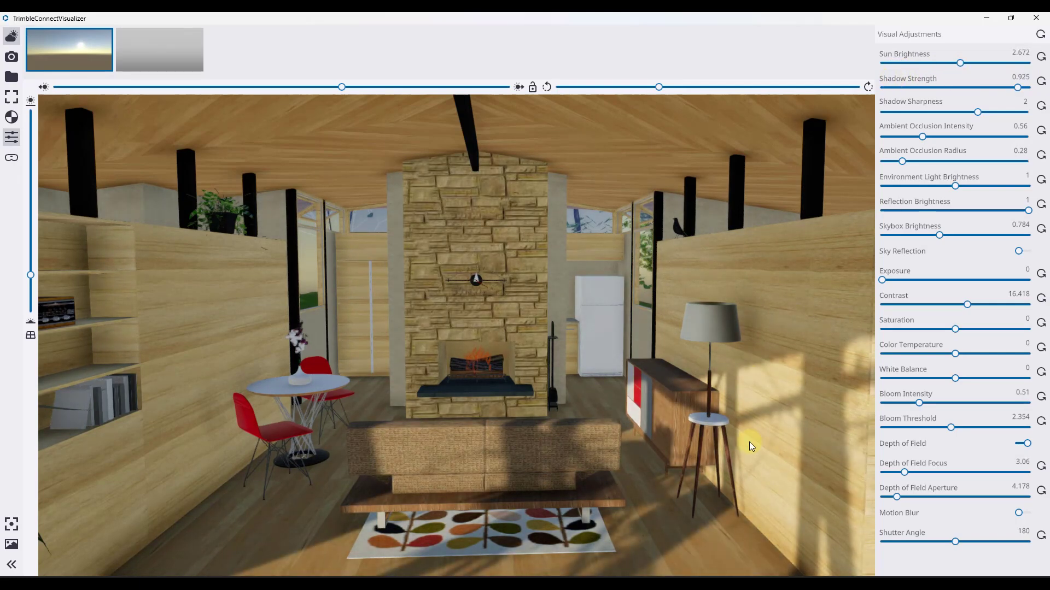
{"action": "mouse_move", "coordinate": [749, 442]}
{"action": "middle_mouse_down"}
{"action": "mouse_move", "coordinate": [743, 423]}
{"action": "mouse_move", "coordinate": [775, 438]}
{"action": "mouse_move", "coordinate": [751, 424]}
{"action": "middle_mouse_up"}
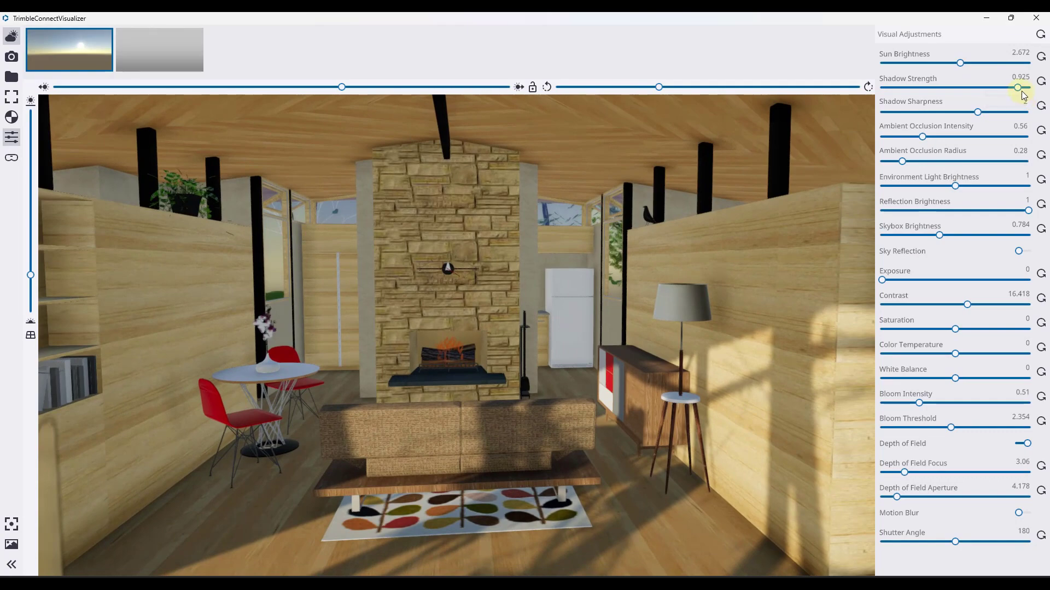
Set the Shadow Strength to 0.959, the Shadow Sharpness to 3 and the Ambient Occlusion Intensity to 1.068.
{"action": "mouse_move", "coordinate": [1018, 88]}
{"action": "left_mouse_down"}
{"action": "mouse_move", "coordinate": [872, 89]}
{"action": "mouse_move", "coordinate": [1023, 104]}
{"action": "mouse_move", "coordinate": [1020, 114]}
{"action": "mouse_move", "coordinate": [885, 123]}
{"action": "left_mouse_up"}
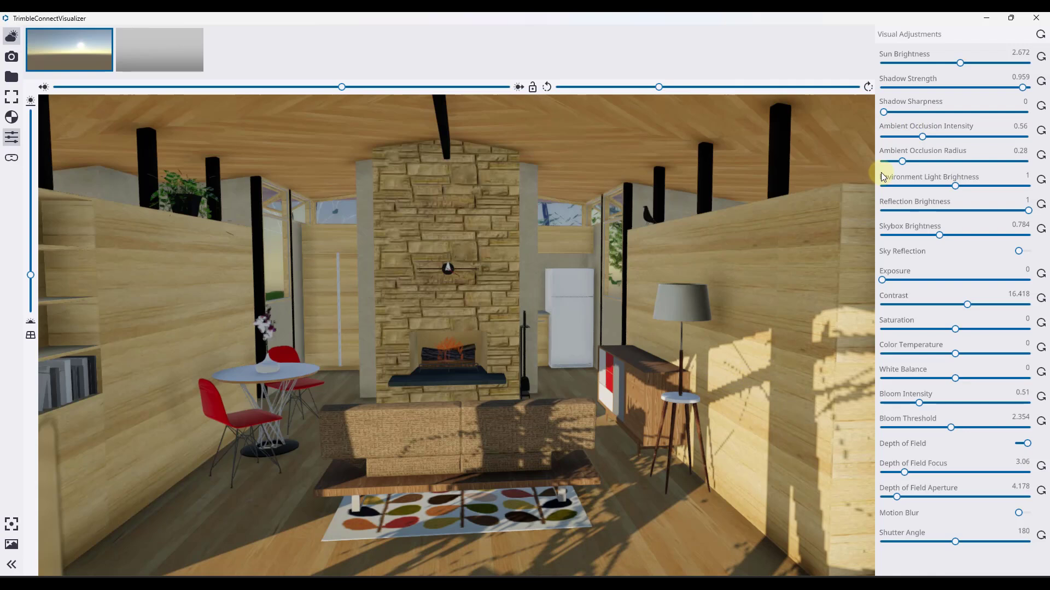
{"action": "left_click_drag", "start_coordinate": [885, 111], "coordinate": [1018, 113]}
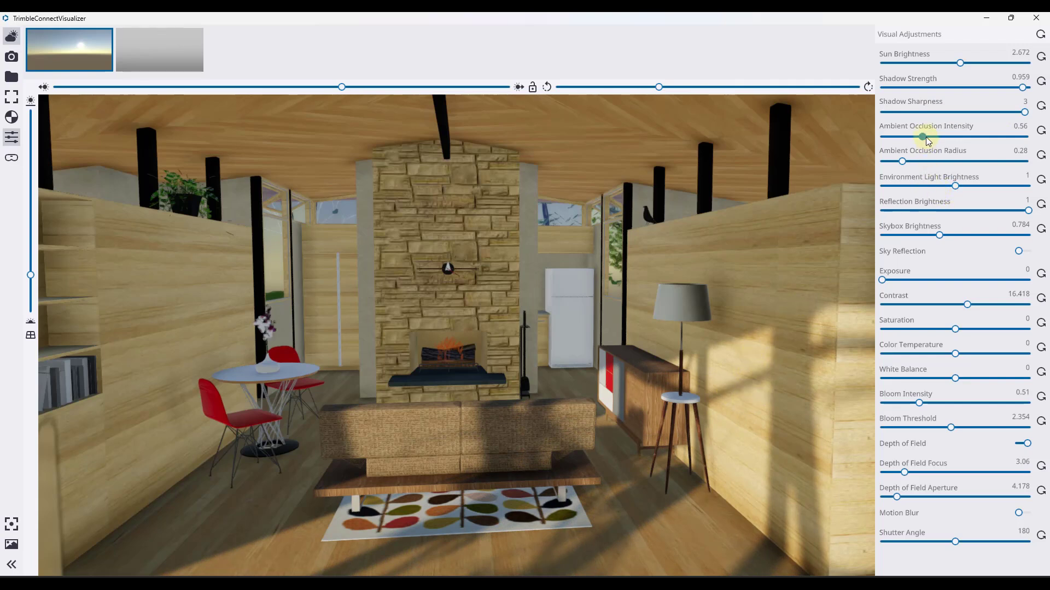
{"action": "mouse_move", "coordinate": [923, 136]}
{"action": "left_mouse_down"}
{"action": "mouse_move", "coordinate": [982, 140]}
{"action": "mouse_move", "coordinate": [920, 143]}
{"action": "mouse_move", "coordinate": [961, 143]}
{"action": "left_mouse_up"}
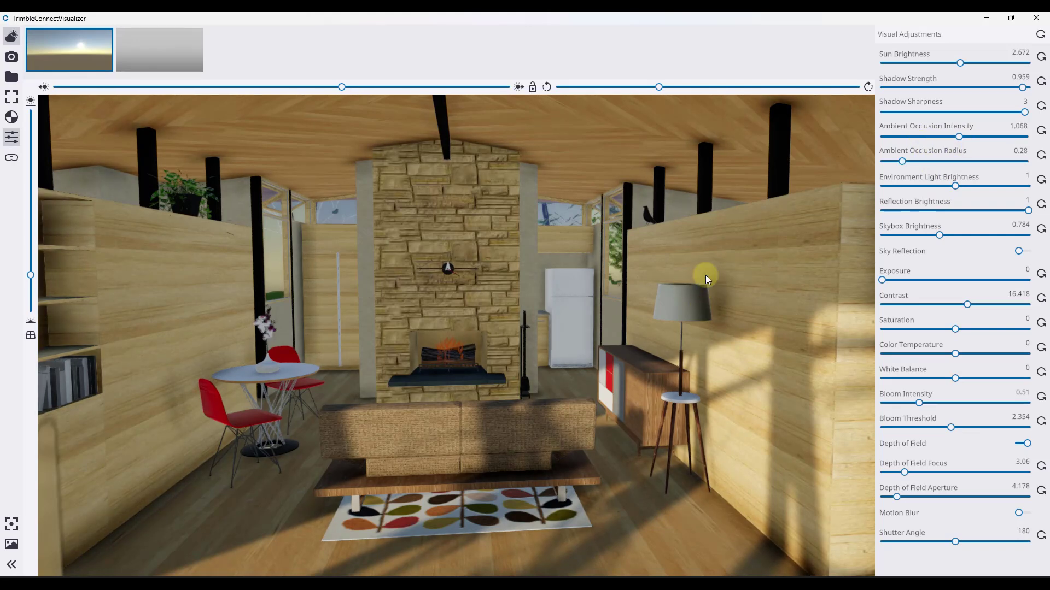
Set the Skybox Brightness to 1.246, the Contrast to 33.582 and the Saturation to 23.881.
{"action": "scroll", "coordinate": [707, 309], "scroll_direction": "down", "scroll_amount": 3}
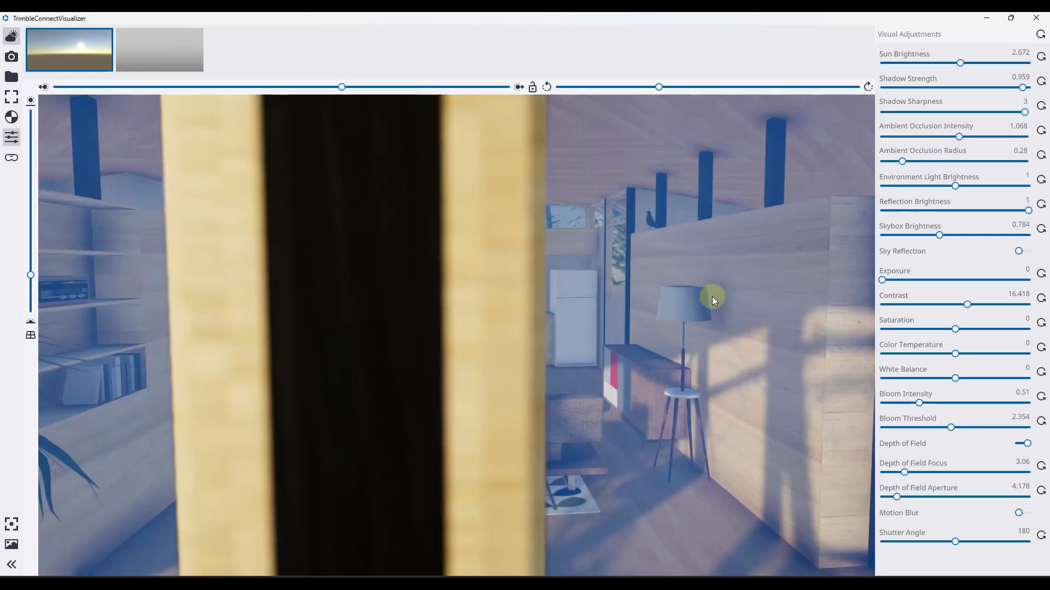
{"action": "scroll", "coordinate": [711, 299], "scroll_direction": "up", "scroll_amount": 4}
{"action": "left_click_drag", "start_coordinate": [703, 310], "coordinate": [703, 292]}
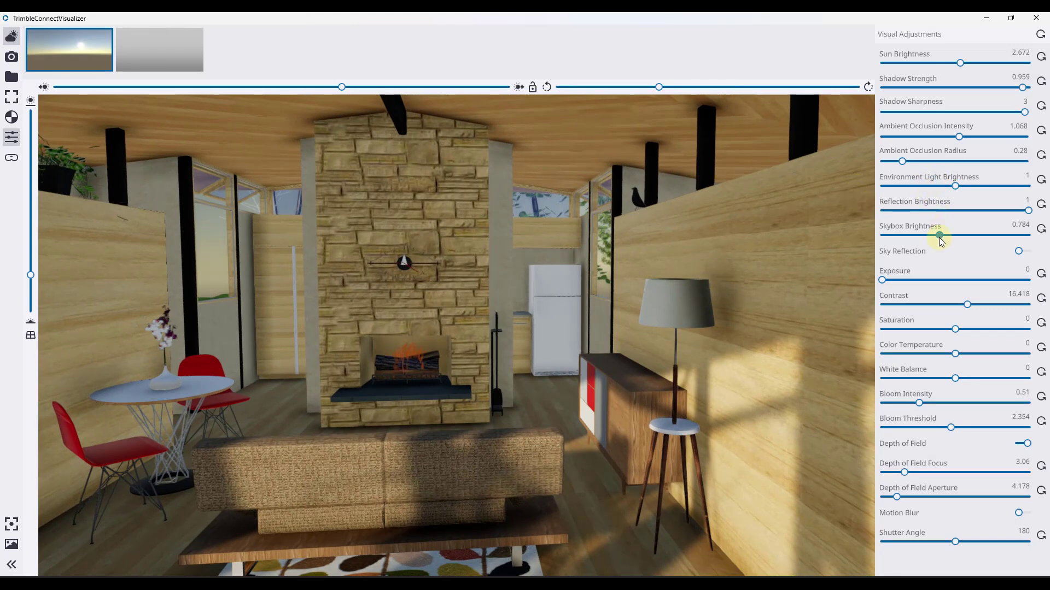
{"action": "left_click_drag", "start_coordinate": [939, 238], "coordinate": [973, 239]}
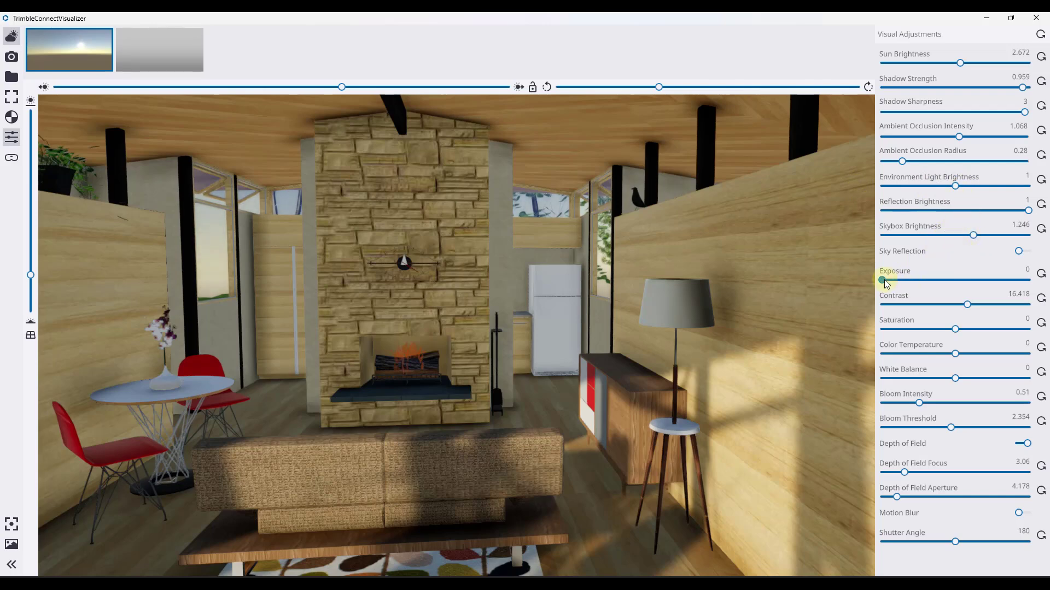
{"action": "mouse_move", "coordinate": [884, 280]}
{"action": "left_mouse_down"}
{"action": "mouse_move", "coordinate": [911, 280]}
{"action": "mouse_move", "coordinate": [873, 281]}
{"action": "left_mouse_up"}
{"action": "left_click_drag", "start_coordinate": [967, 305], "coordinate": [973, 329]}
{"action": "mouse_move", "coordinate": [526, 282]}
{"action": "left_mouse_down"}
{"action": "mouse_move", "coordinate": [539, 292]}
{"action": "mouse_move", "coordinate": [543, 280]}
{"action": "mouse_move", "coordinate": [529, 281]}
{"action": "left_mouse_up"}
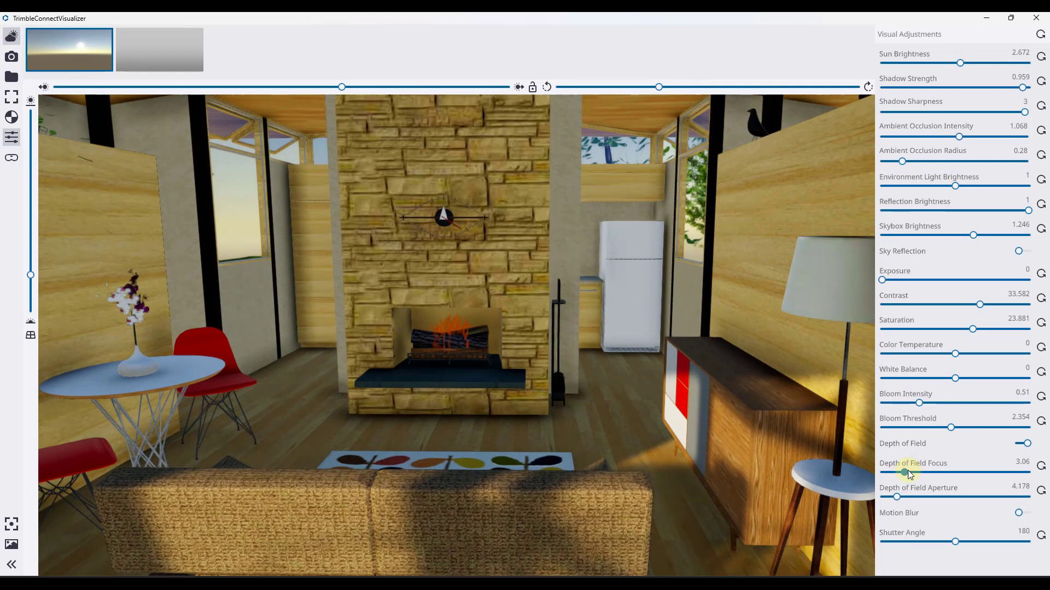
Try a strong background blur with the Depth of Field Focus at 0.522 and the Depth of Field Aperture at 21.066.
{"action": "left_click_drag", "start_coordinate": [907, 470], "coordinate": [989, 472]}
{"action": "left_click_drag", "start_coordinate": [898, 497], "coordinate": [970, 497]}
{"action": "left_click_drag", "start_coordinate": [921, 472], "coordinate": [846, 483]}
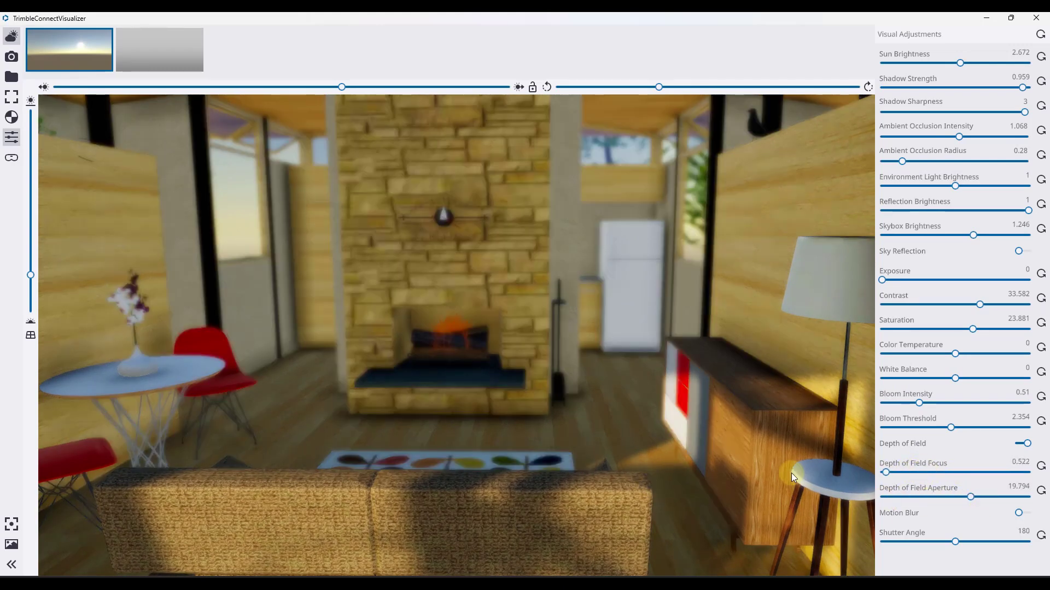
{"action": "mouse_move", "coordinate": [969, 497]}
{"action": "left_mouse_down"}
{"action": "mouse_move", "coordinate": [927, 497]}
{"action": "mouse_move", "coordinate": [976, 495]}
{"action": "left_mouse_up"}
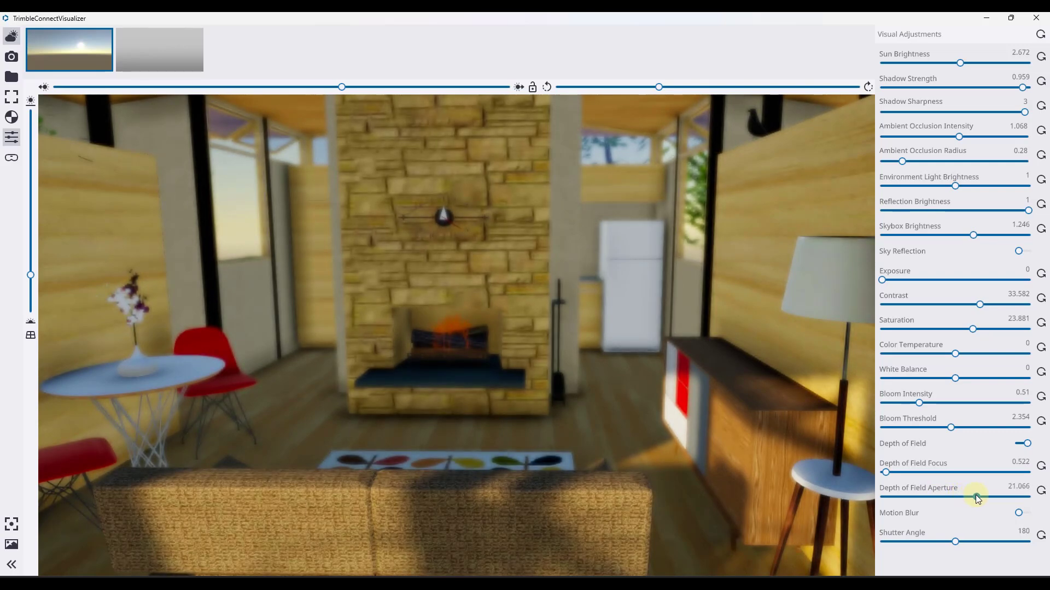
Reset the Depth of Field Focus and the Depth of Field Aperture to their default values.
{"action": "left_click", "coordinate": [1040, 466]}
{"action": "left_click", "coordinate": [1040, 490]}
{"action": "left_click", "coordinate": [626, 309]}
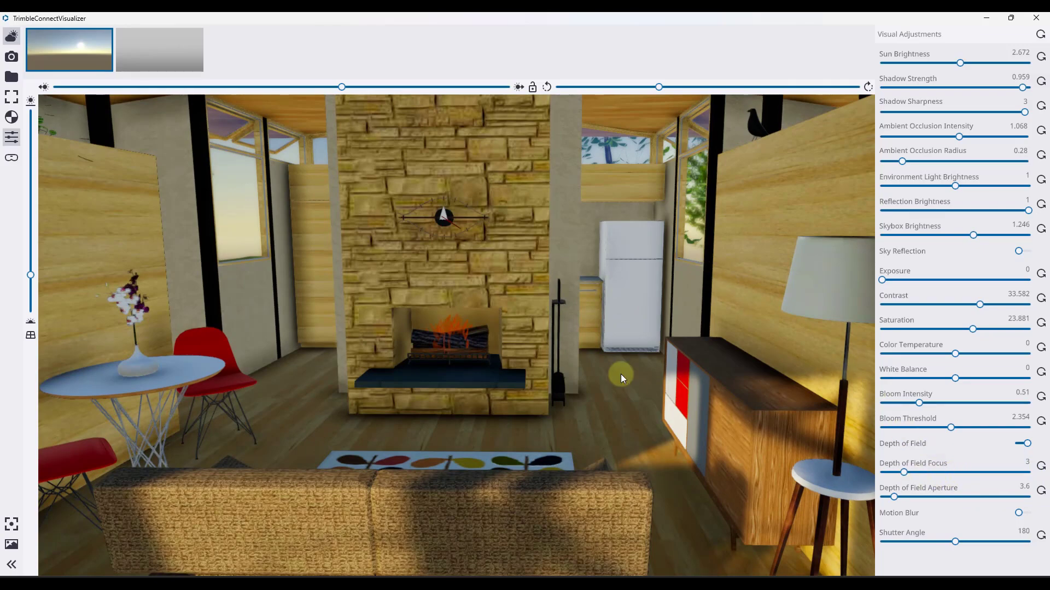
Frame the living room, view the saved render Screenshot_3840x2018_20230605061851.png from the TrimbleConnectVisualizer pictures folder, and return to the Visualizer.
{"action": "left_click_drag", "start_coordinate": [621, 377], "coordinate": [475, 287]}
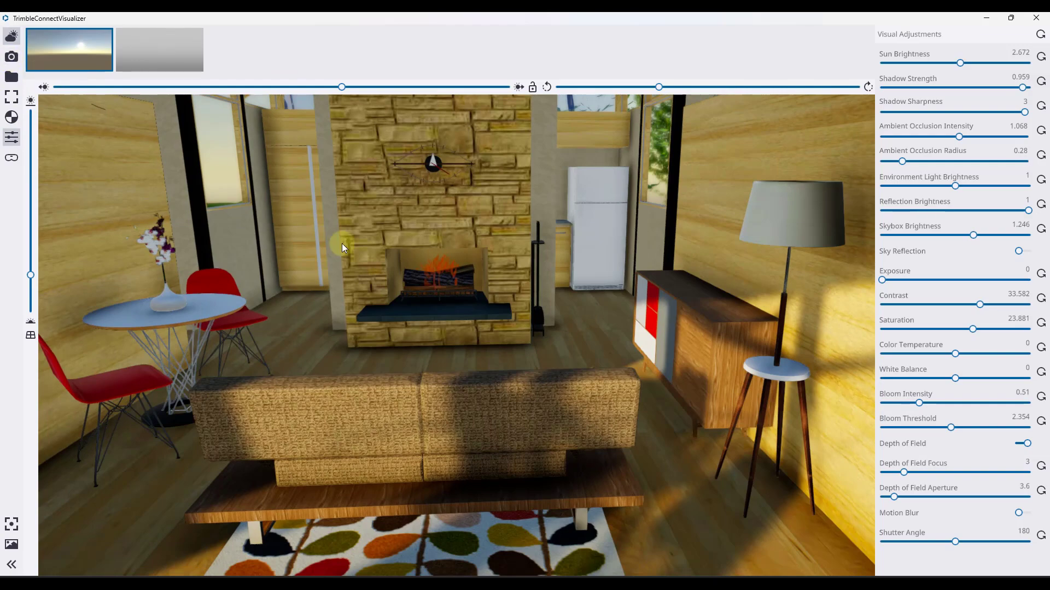
{"action": "left_click_drag", "start_coordinate": [338, 244], "coordinate": [365, 283]}
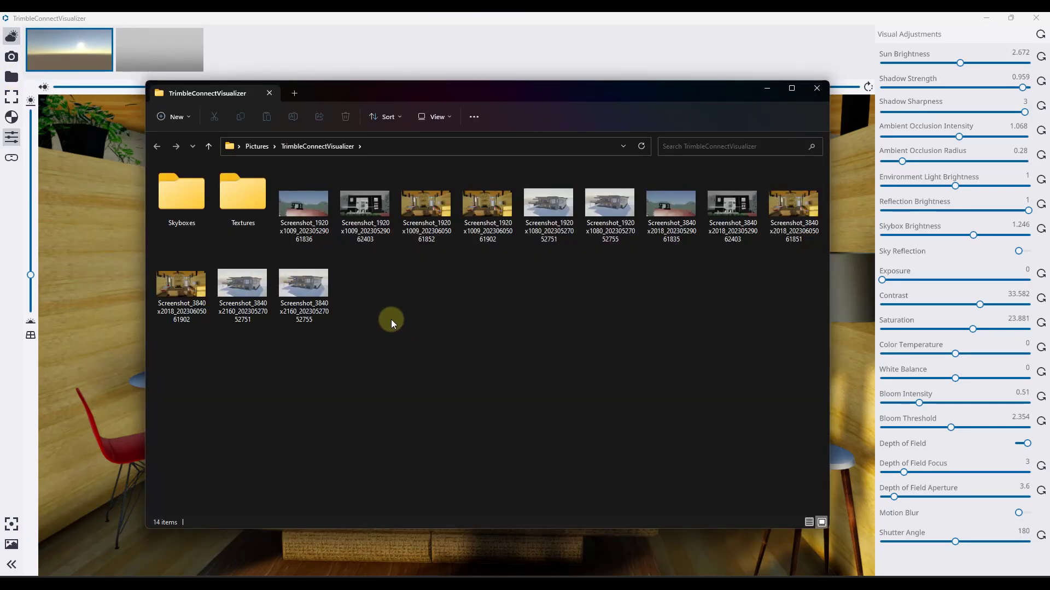
{"action": "double_click", "coordinate": [794, 205]}
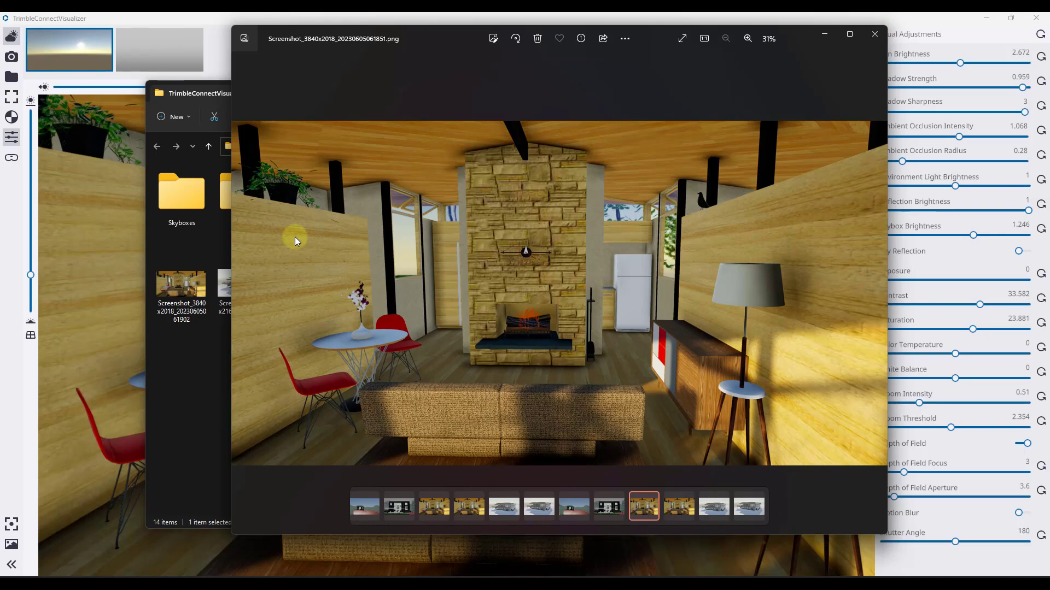
{"action": "left_click", "coordinate": [873, 36]}
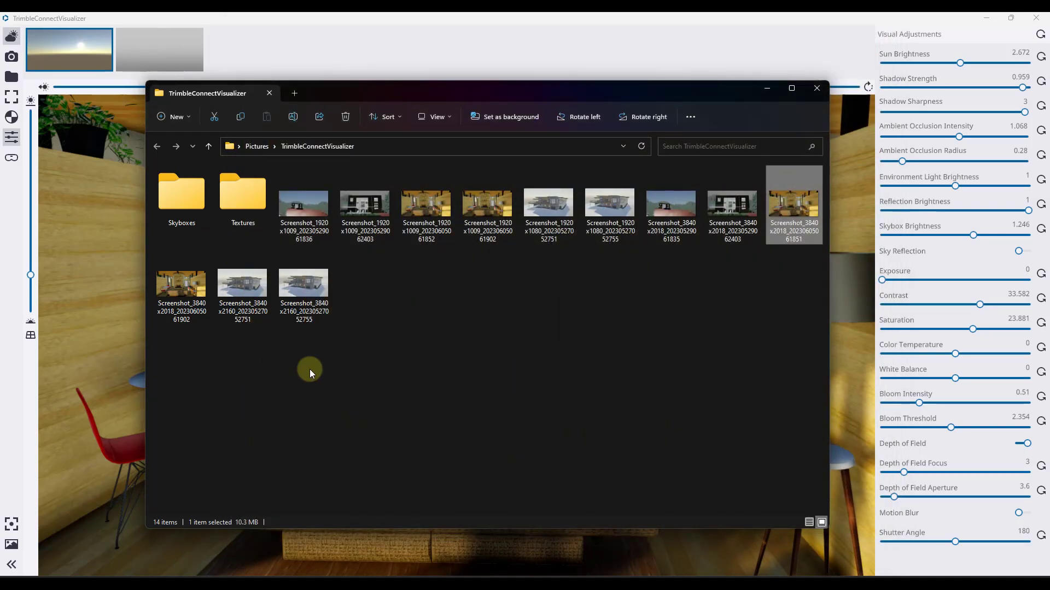
{"action": "left_click", "coordinate": [117, 121]}
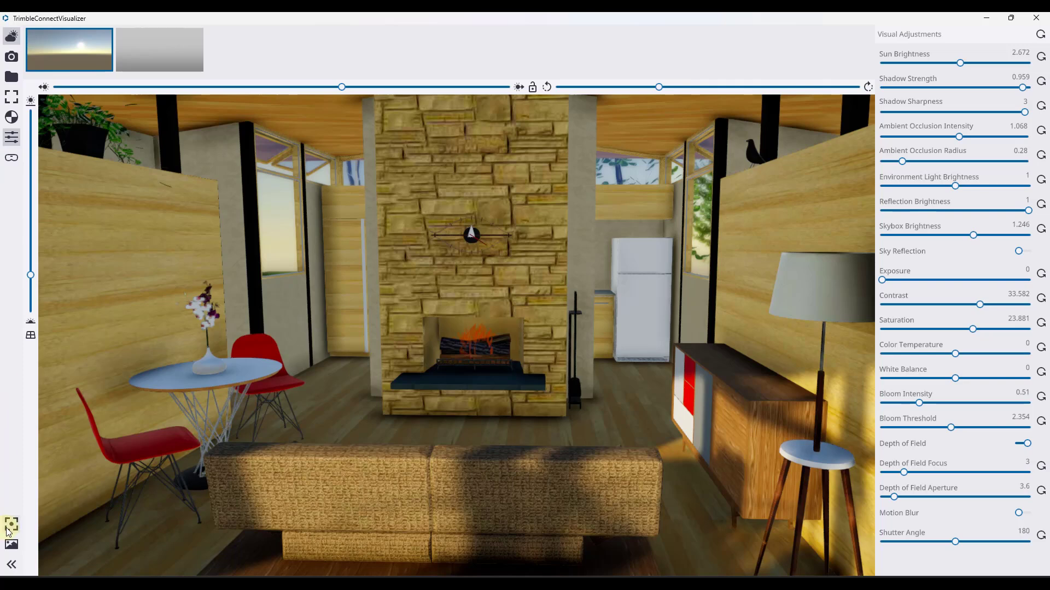
Show the camera view sequence and add the living room view and a closer, angled view of the fireplace.
{"action": "left_click", "coordinate": [11, 545]}
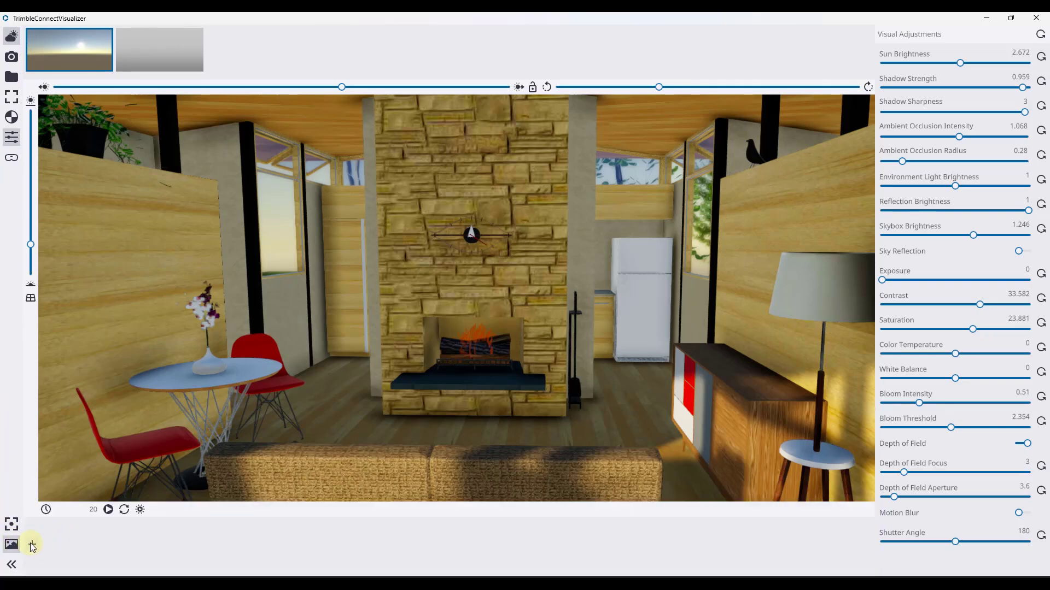
{"action": "left_click_drag", "start_coordinate": [283, 244], "coordinate": [285, 231]}
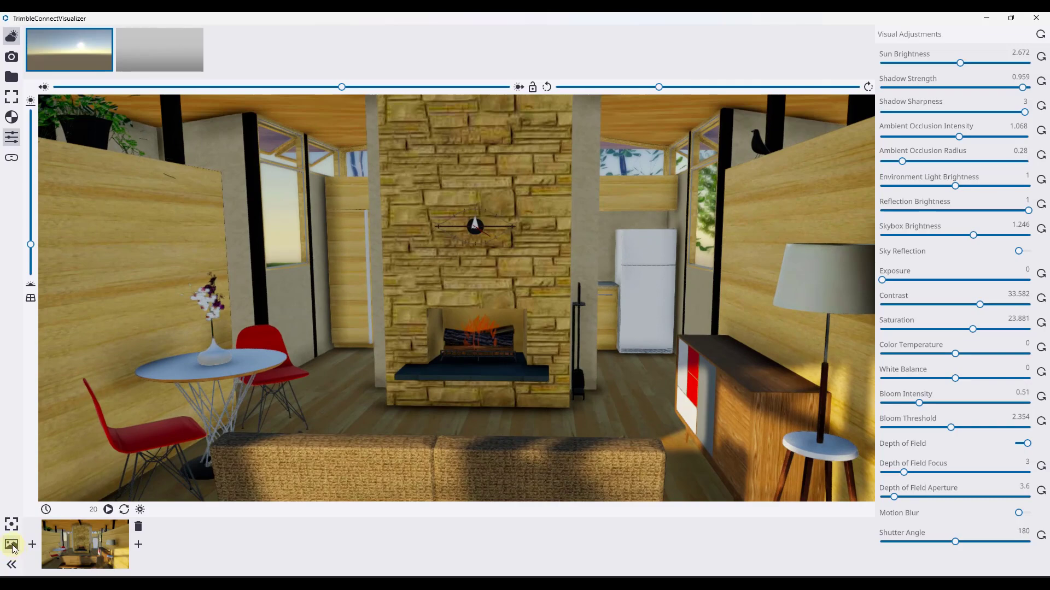
{"action": "left_click_drag", "start_coordinate": [397, 308], "coordinate": [82, 399]}
{"action": "left_click_drag", "start_coordinate": [451, 371], "coordinate": [356, 312]}
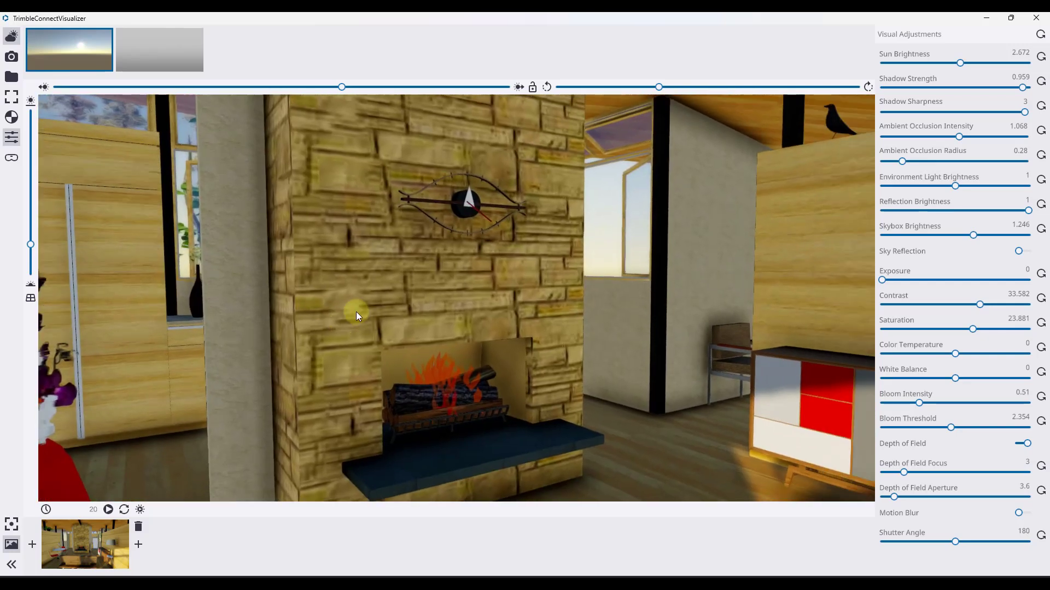
{"action": "left_click", "coordinate": [138, 545]}
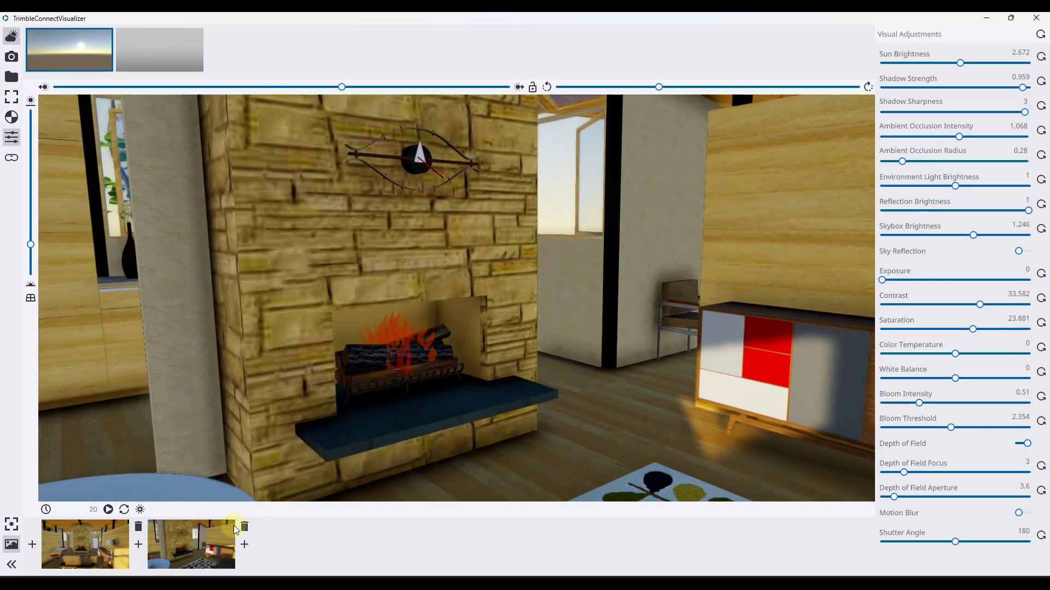
Move to the bedroom doorway and add the view of the orange bunk beds as the third view in the sequence.
{"action": "left_click_drag", "start_coordinate": [602, 261], "coordinate": [350, 307]}
{"action": "key", "text": "w"}
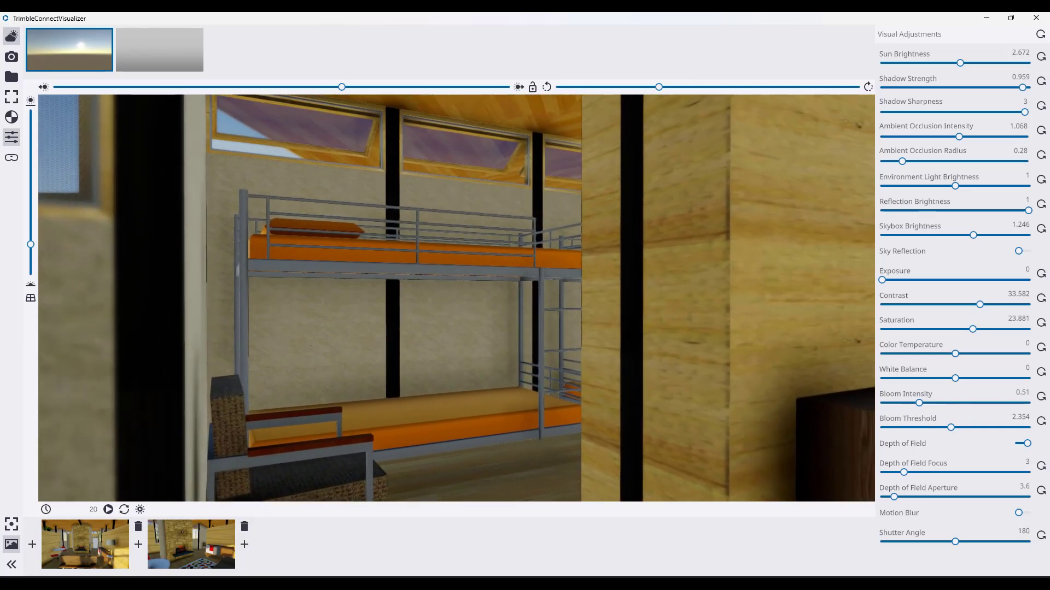
{"action": "left_click", "coordinate": [244, 545]}
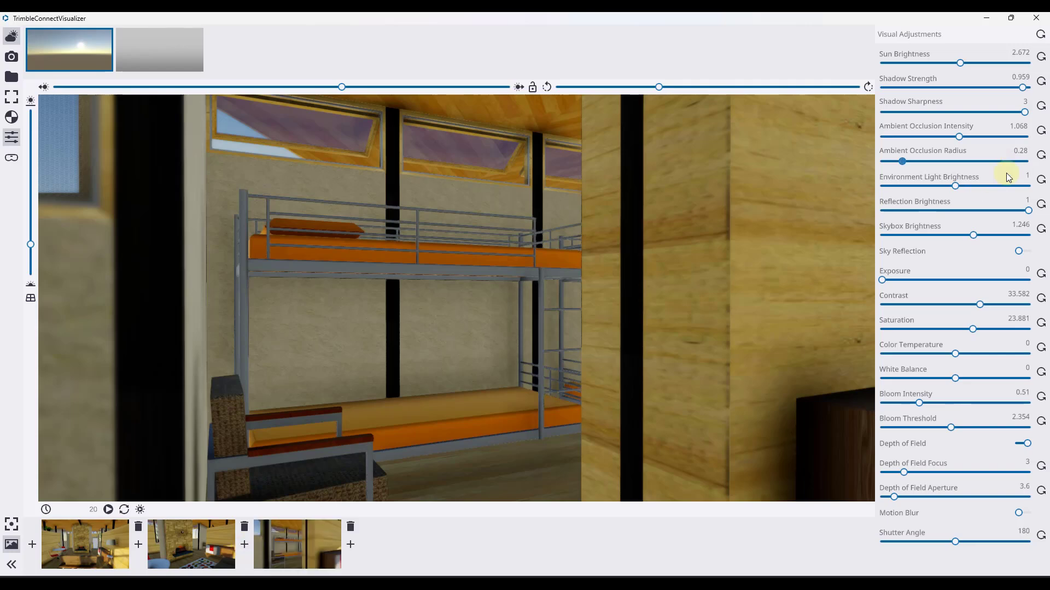
Recall the first saved living room view and play the camera animation through the saved views.
{"action": "scroll", "coordinate": [344, 329], "scroll_direction": "down", "scroll_amount": 3}
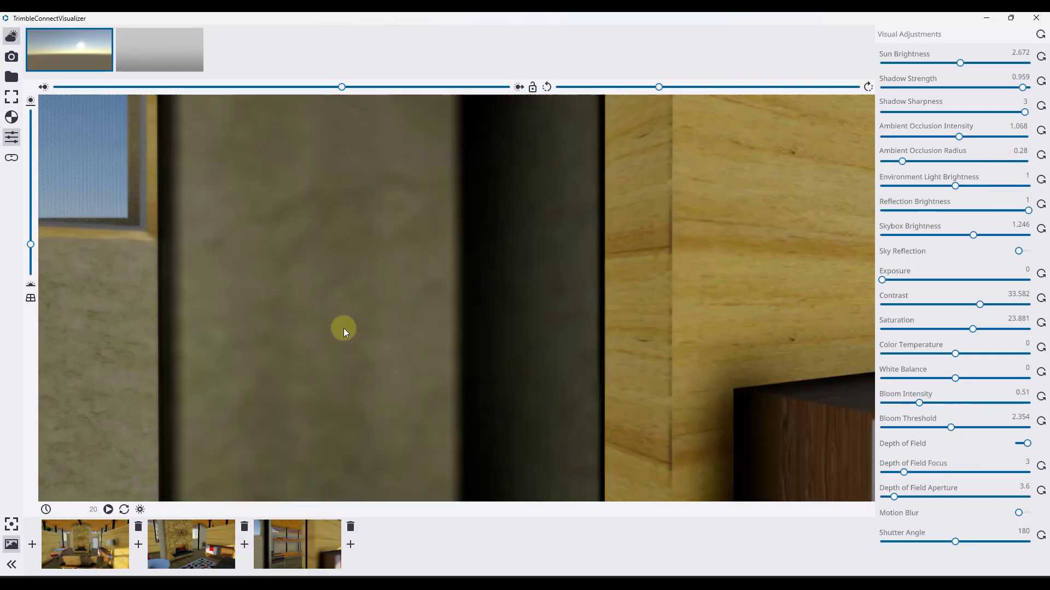
{"action": "scroll", "coordinate": [352, 330], "scroll_direction": "up", "scroll_amount": 6}
{"action": "left_click_drag", "start_coordinate": [356, 331], "coordinate": [107, 343]}
{"action": "left_click", "coordinate": [71, 543]}
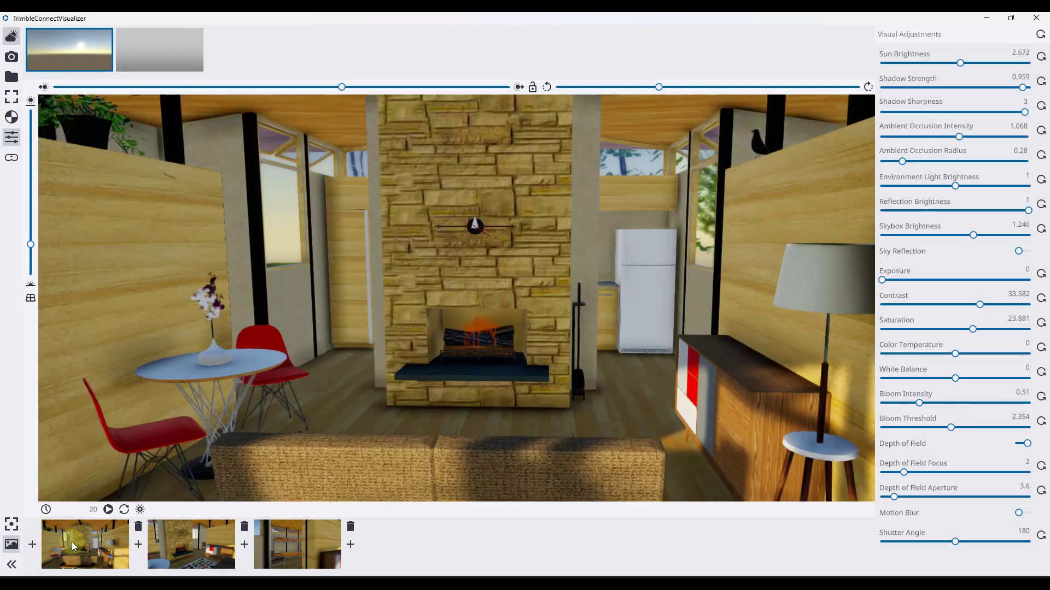
{"action": "left_click", "coordinate": [109, 510]}
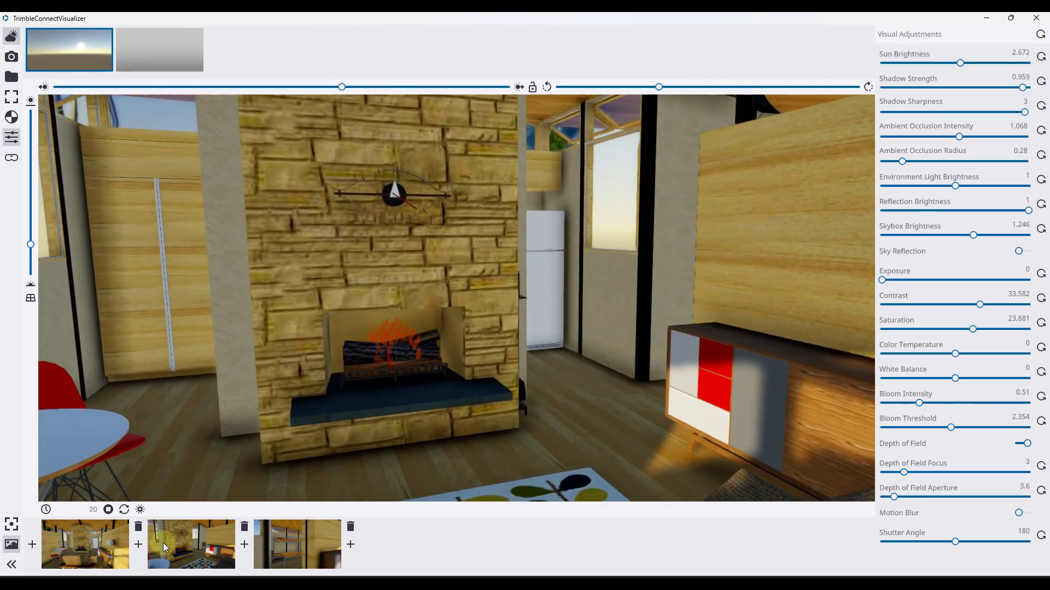
Play the camera animation through the three saved views with a duration of 10.
{"action": "left_click", "coordinate": [107, 510]}
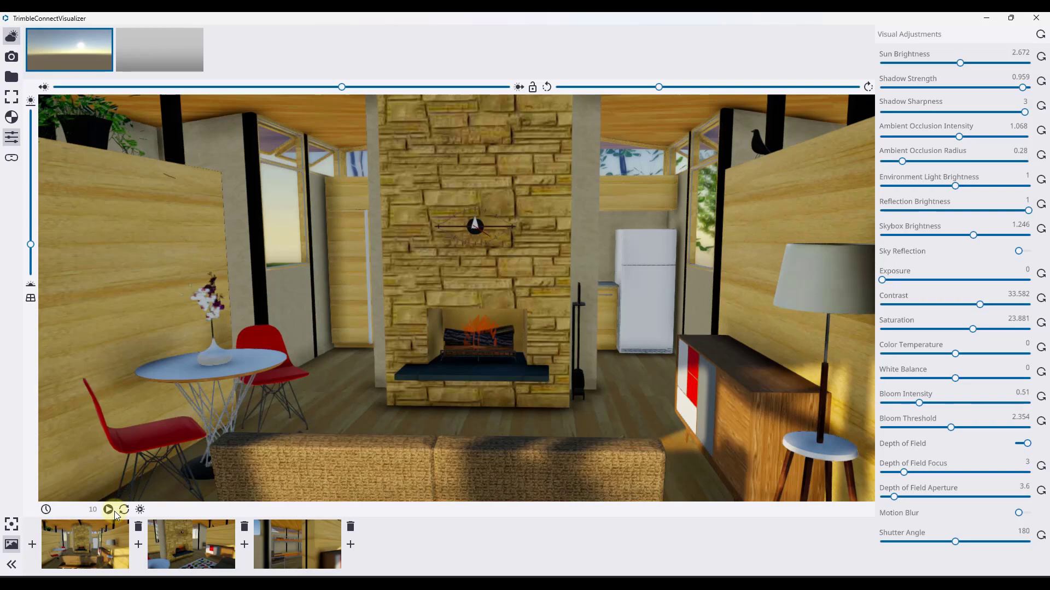
{"action": "left_click", "coordinate": [112, 511]}
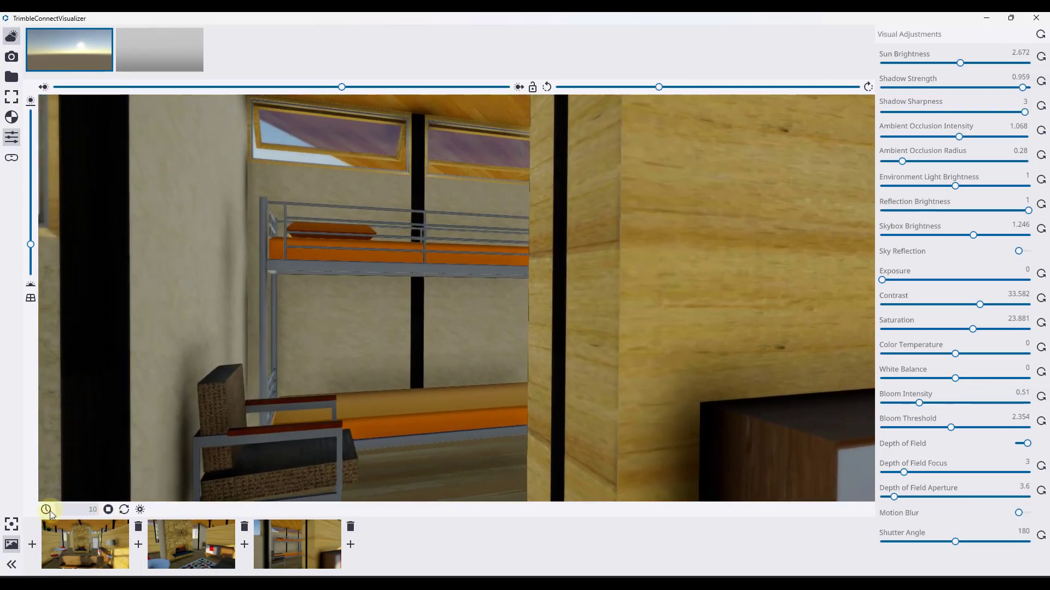
{"action": "left_click", "coordinate": [108, 510]}
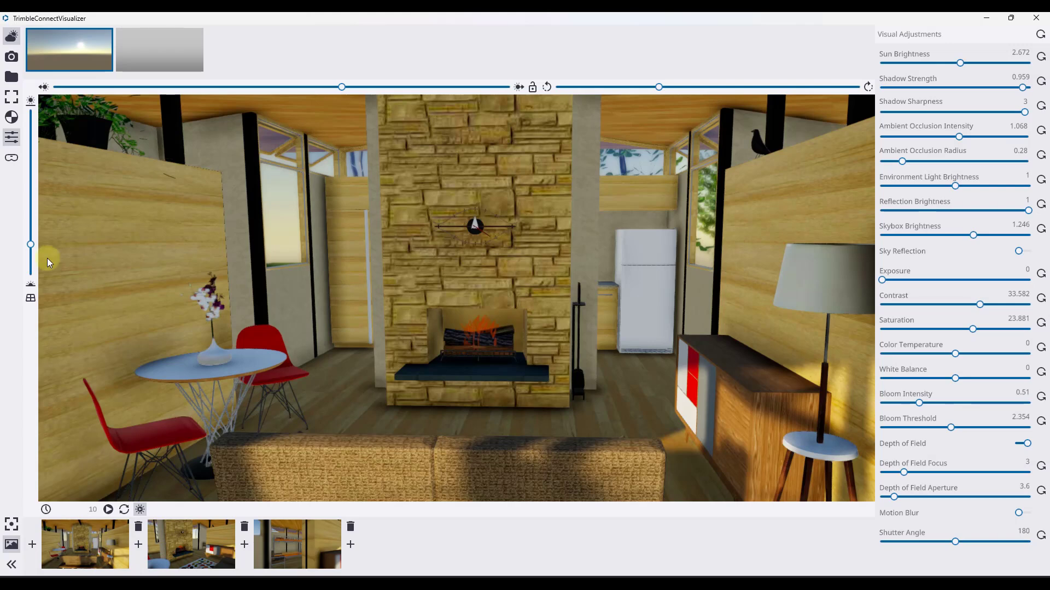
Include sun changes in the animation, lower the sun toward the horizon, and play the saved views without looping.
{"action": "left_click_drag", "start_coordinate": [30, 245], "coordinate": [34, 271]}
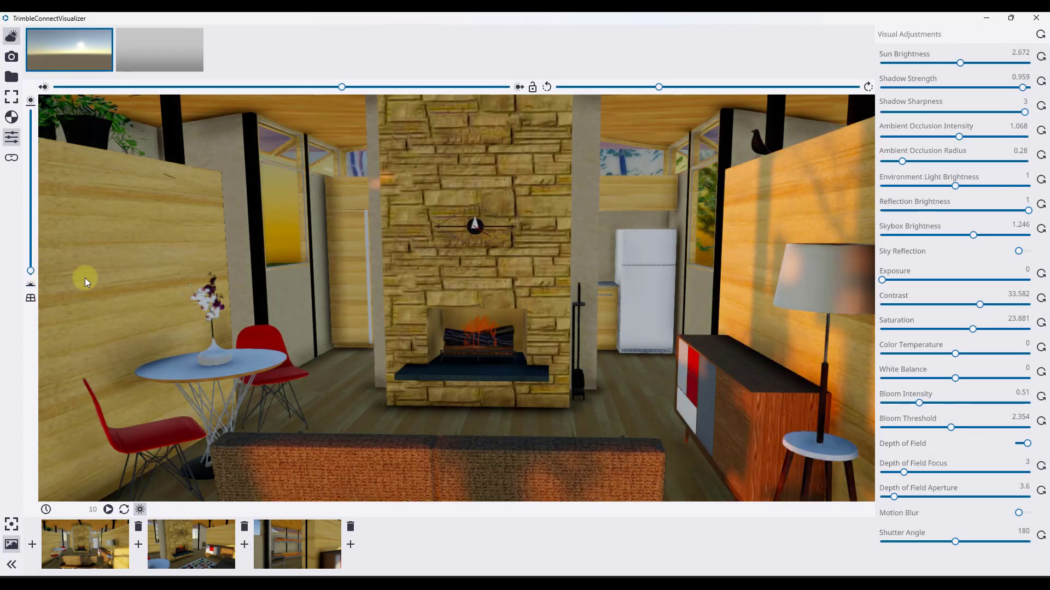
{"action": "left_click", "coordinate": [124, 510]}
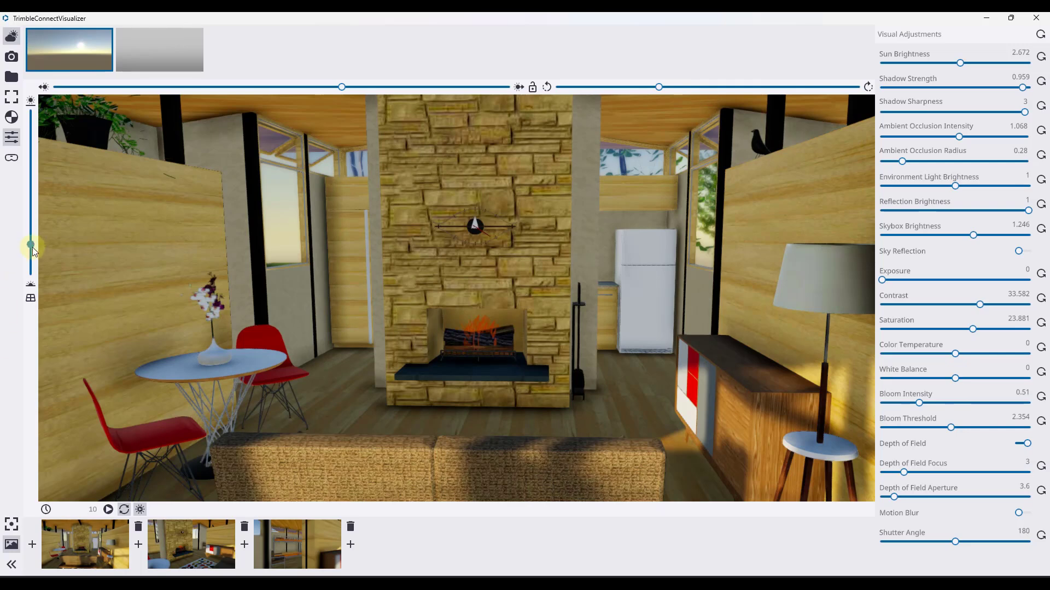
{"action": "left_click_drag", "start_coordinate": [32, 247], "coordinate": [31, 268]}
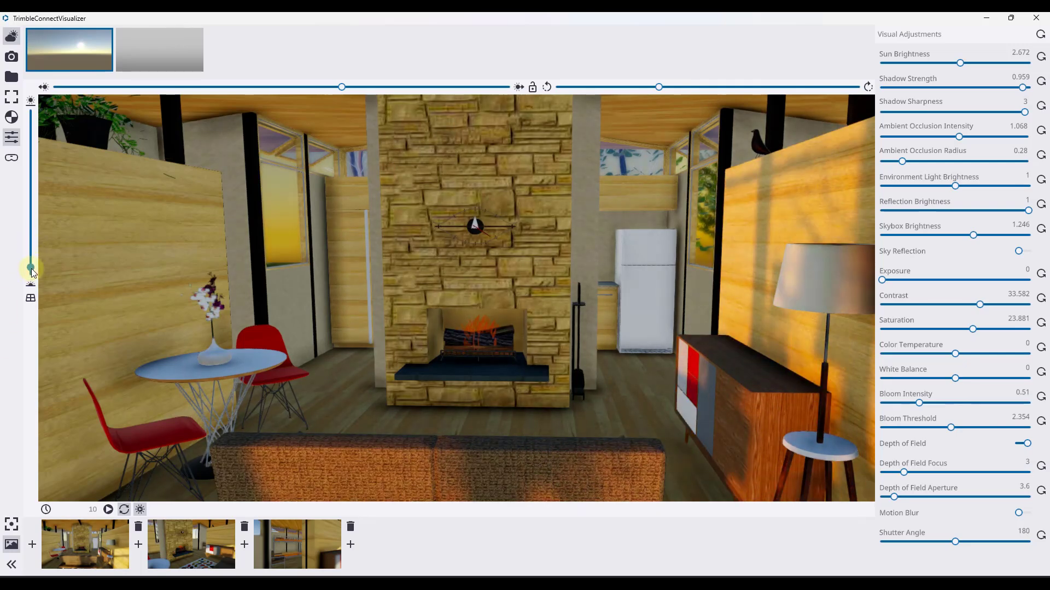
{"action": "left_click", "coordinate": [123, 510]}
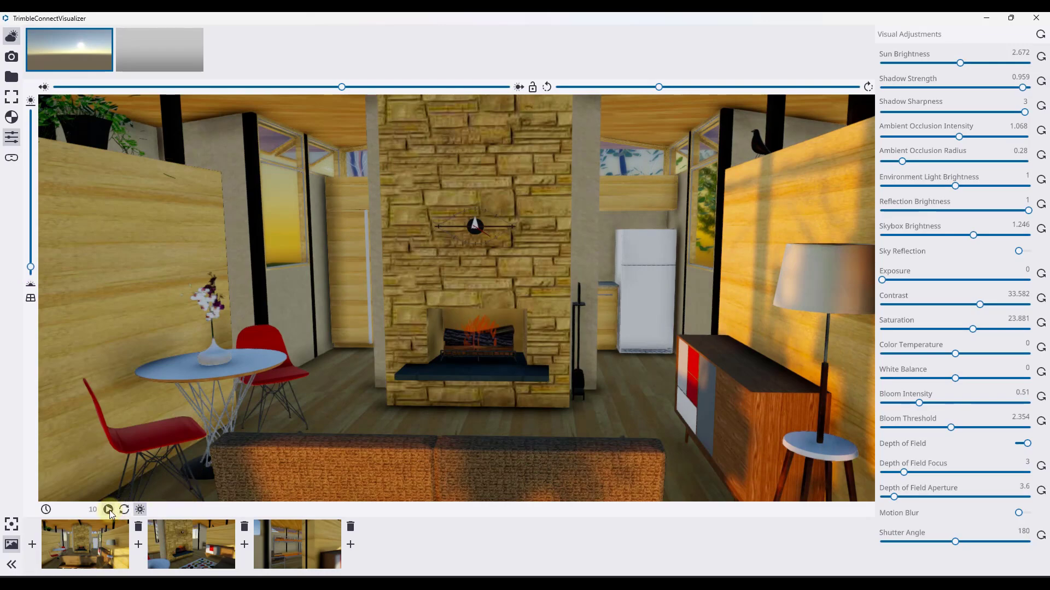
{"action": "left_click", "coordinate": [109, 510]}
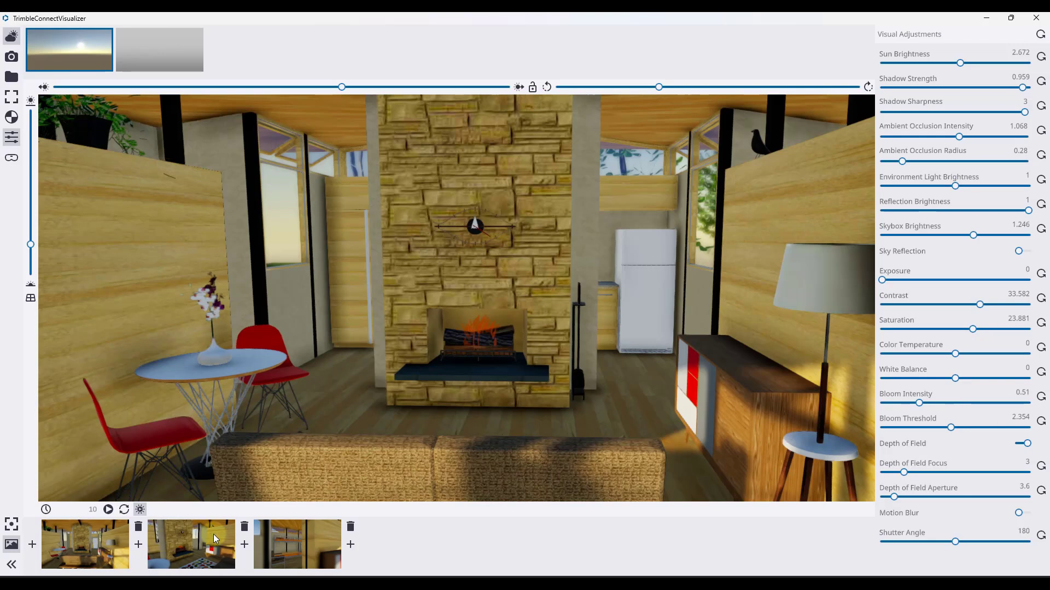
Replace the fireplace and bunk bed views with a second living room view that has a lower, slightly rotated sun.
{"action": "left_click", "coordinate": [245, 526]}
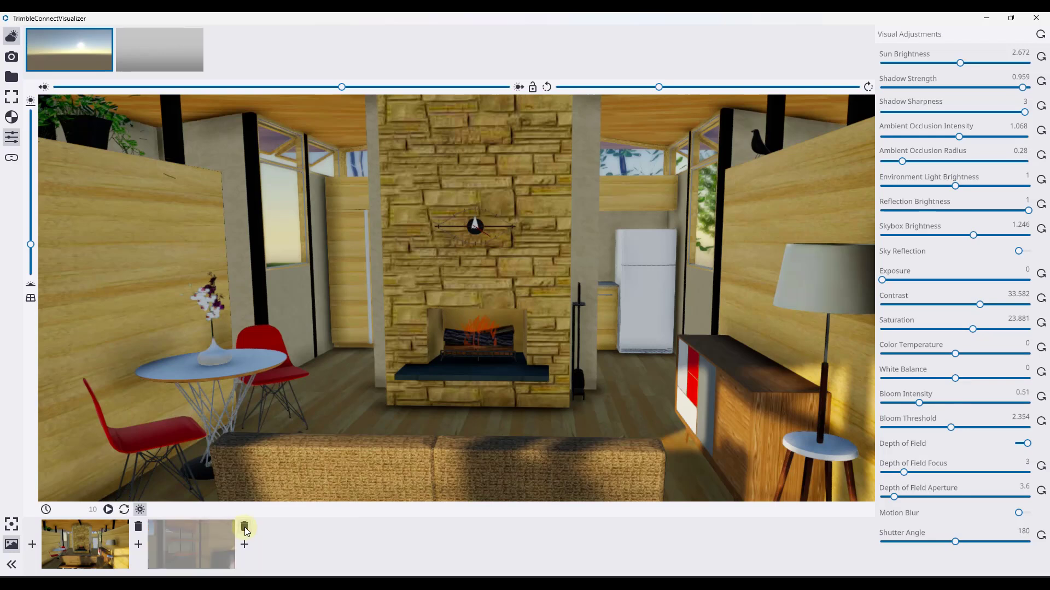
{"action": "left_click", "coordinate": [245, 527]}
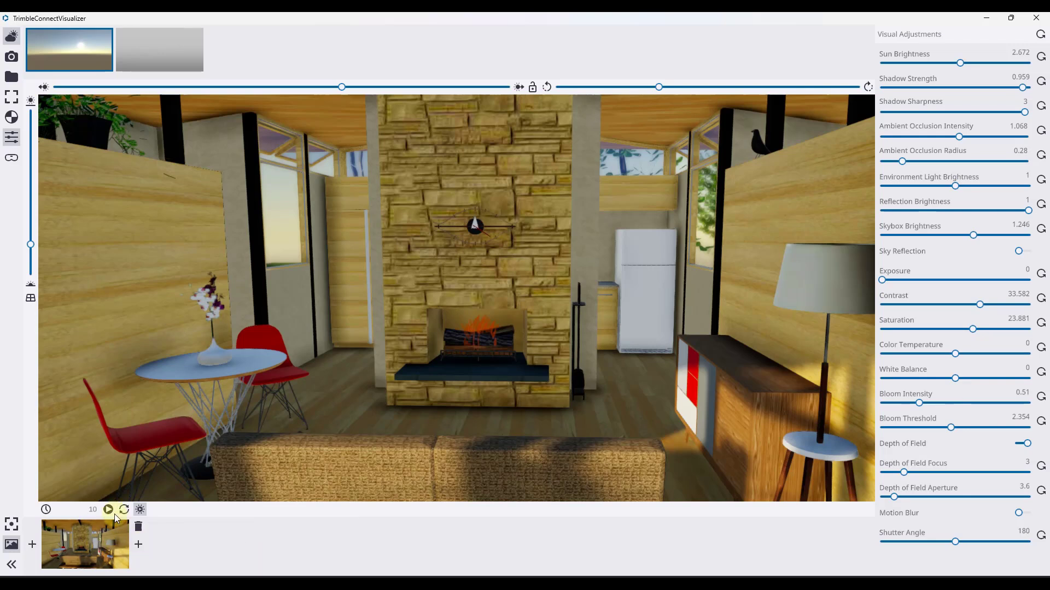
{"action": "left_click_drag", "start_coordinate": [30, 244], "coordinate": [30, 277]}
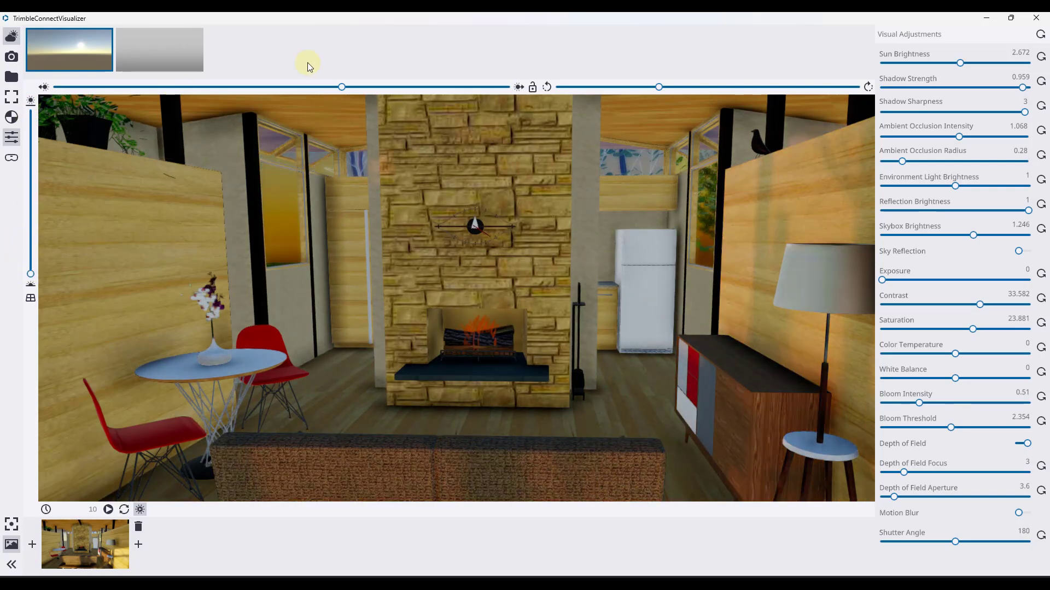
{"action": "left_click_drag", "start_coordinate": [340, 86], "coordinate": [351, 87]}
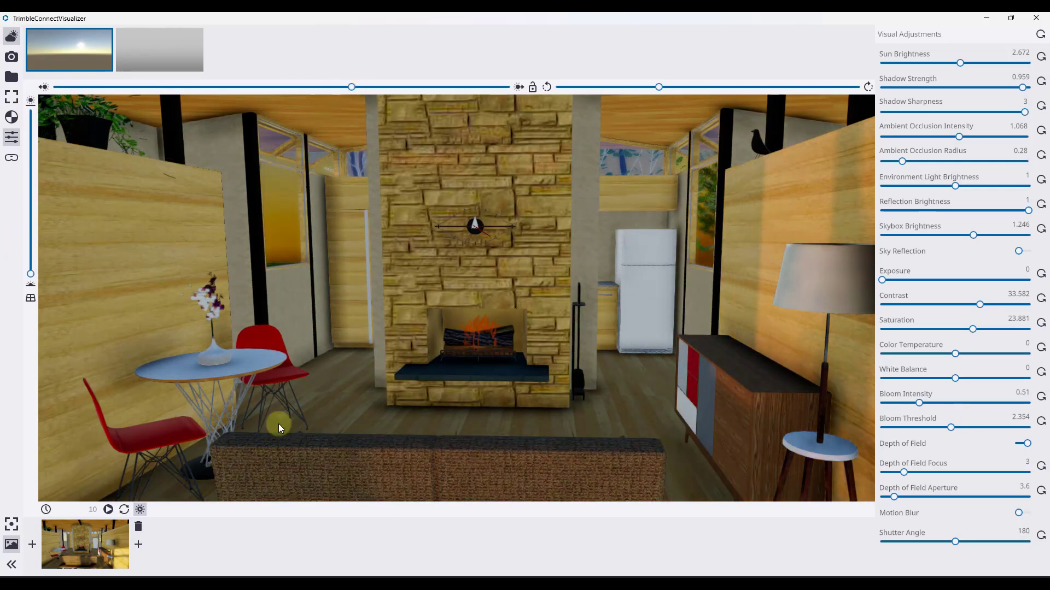
{"action": "left_click", "coordinate": [139, 546]}
Recall the first living room view and play the sun change between the two saved views.
{"action": "left_click", "coordinate": [112, 549]}
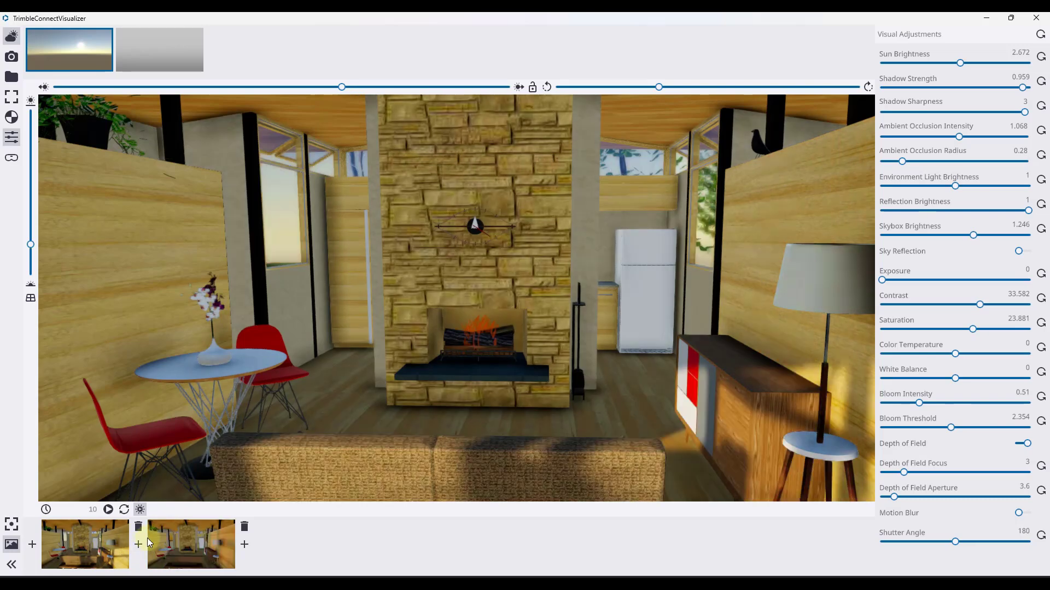
{"action": "left_click", "coordinate": [111, 510]}
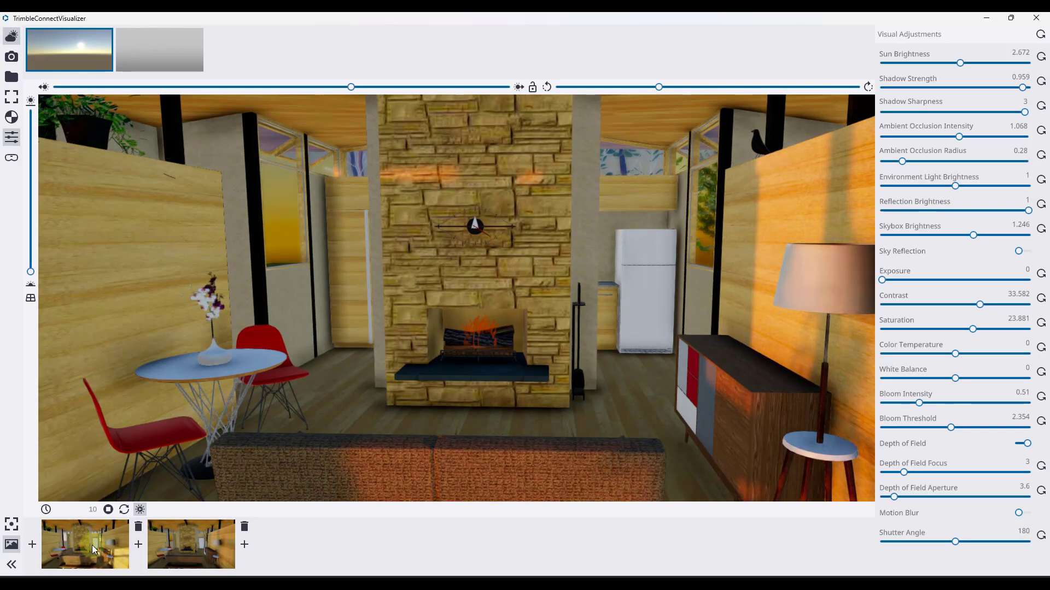
{"action": "left_click", "coordinate": [108, 509]}
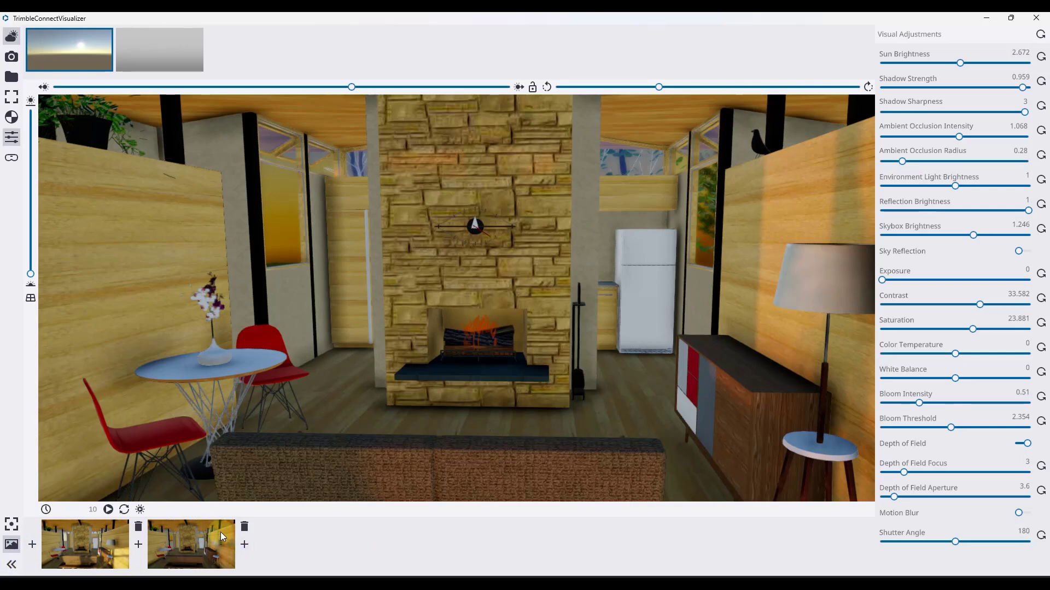
{"action": "left_click", "coordinate": [80, 549]}
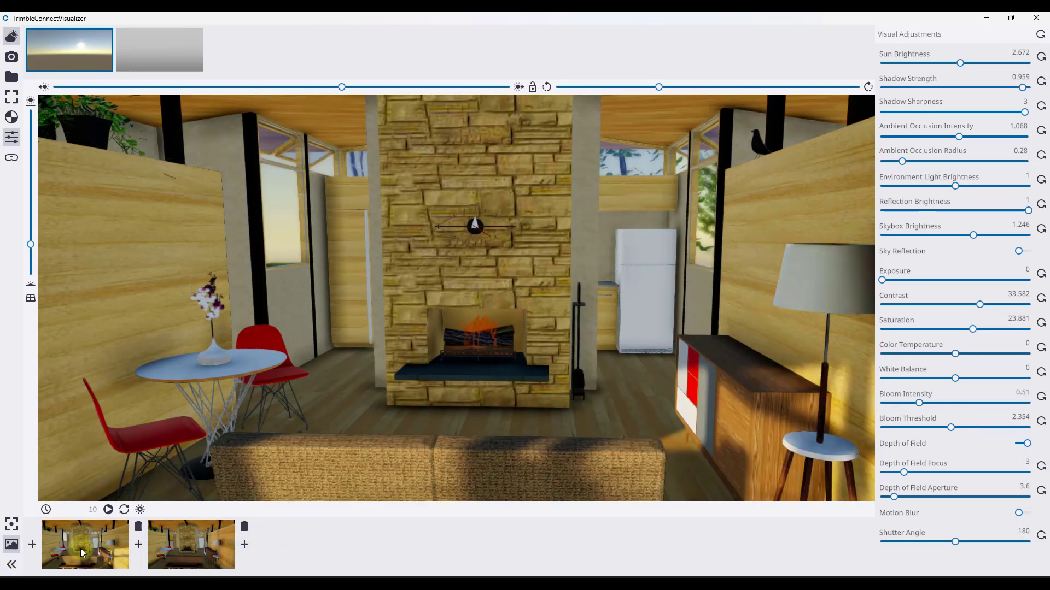
Move outside to the deck facing the cabin's glass facade and show the Material Creator settings.
{"action": "left_click", "coordinate": [167, 495]}
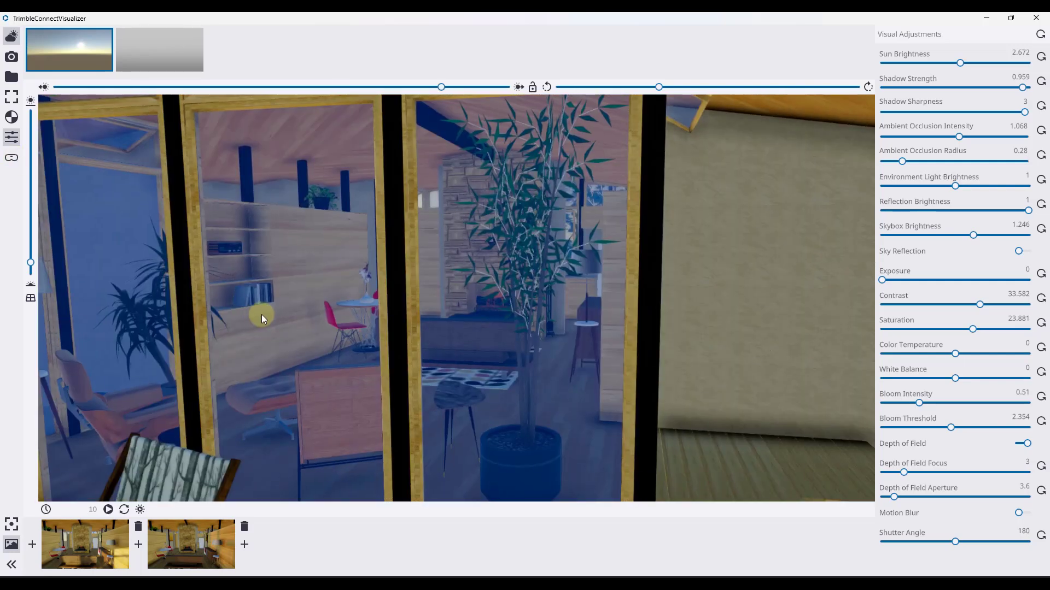
{"action": "left_click", "coordinate": [11, 117]}
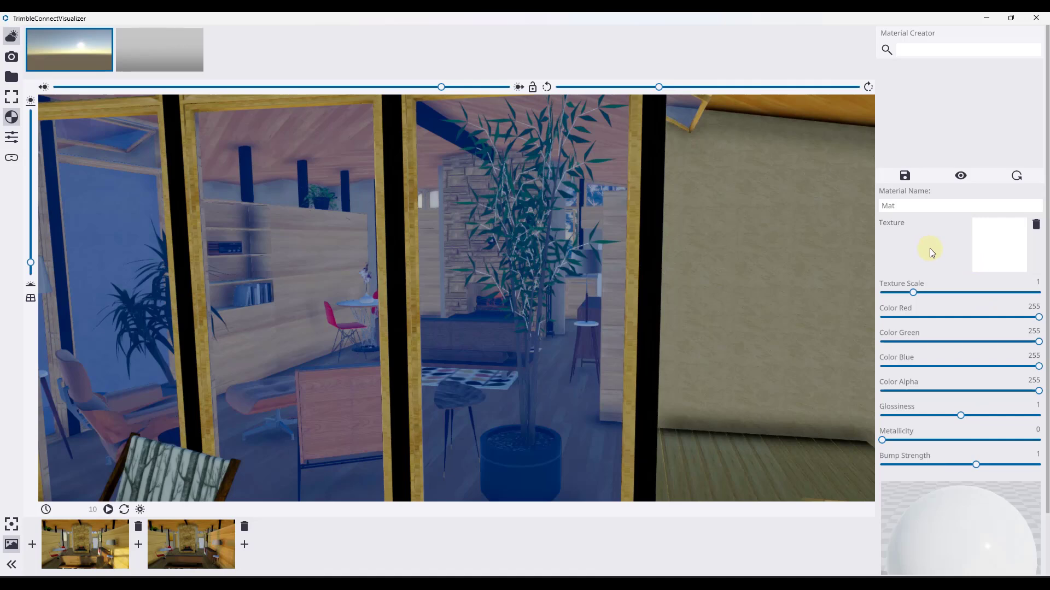
{"action": "left_click_drag", "start_coordinate": [300, 246], "coordinate": [404, 232]}
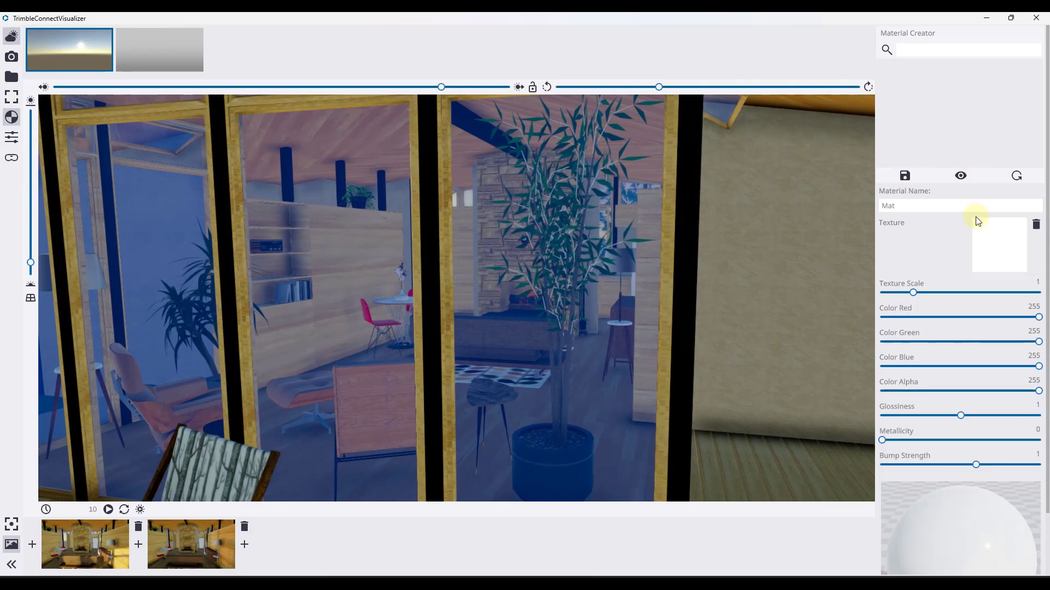
{"action": "left_click_drag", "start_coordinate": [445, 335], "coordinate": [413, 302]}
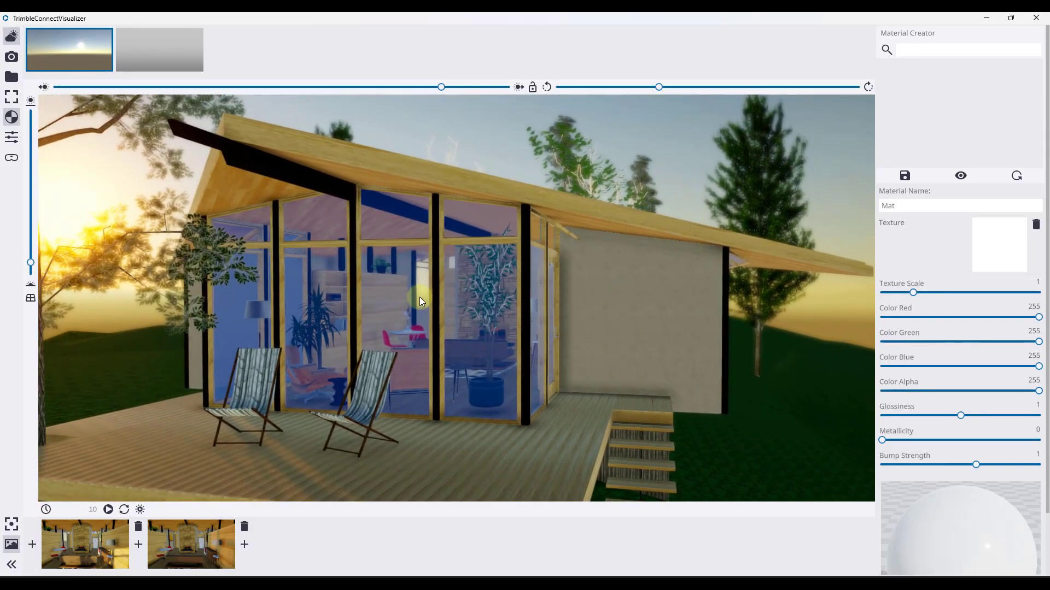
{"action": "left_click_drag", "start_coordinate": [429, 293], "coordinate": [221, 211]}
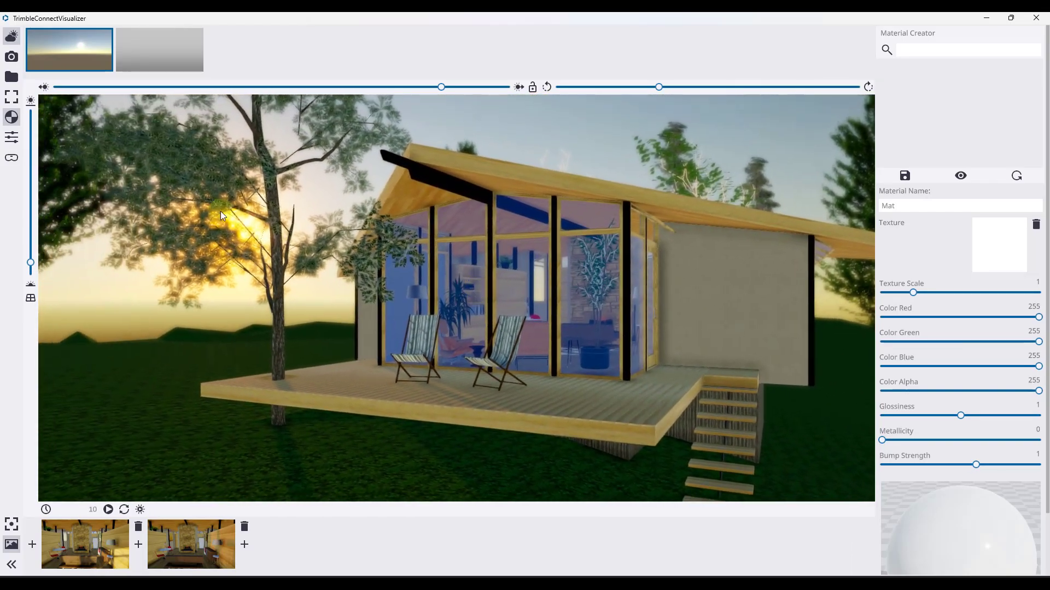
{"action": "left_click", "coordinate": [11, 158]}
{"action": "right_click_drag", "start_coordinate": [671, 263], "coordinate": [676, 266]}
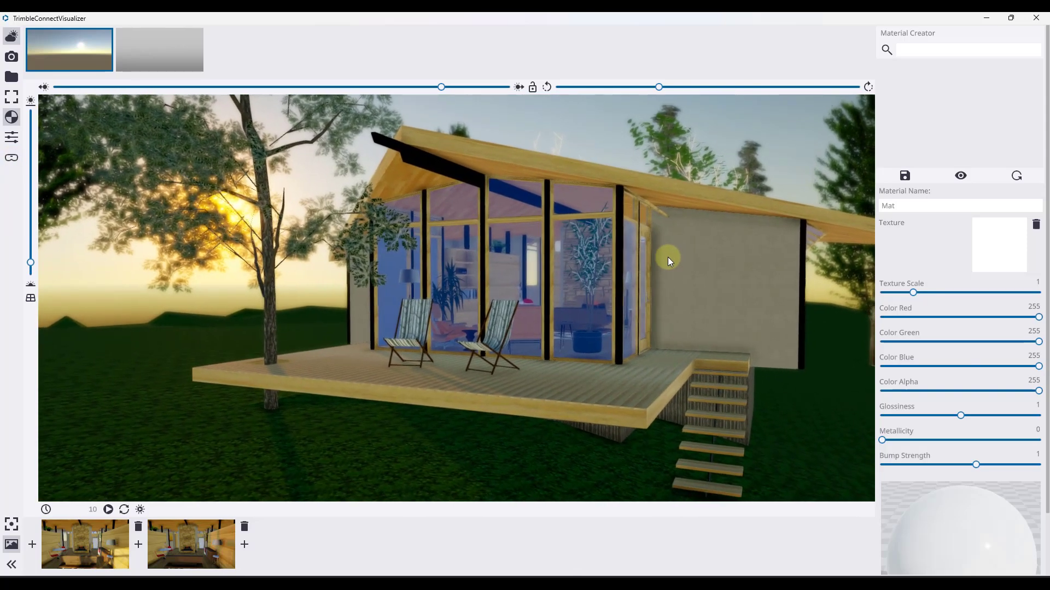
{"action": "mouse_move", "coordinate": [667, 257]}
{"action": "left_mouse_down"}
{"action": "mouse_move", "coordinate": [652, 242]}
{"action": "mouse_move", "coordinate": [654, 251]}
{"action": "left_mouse_up"}
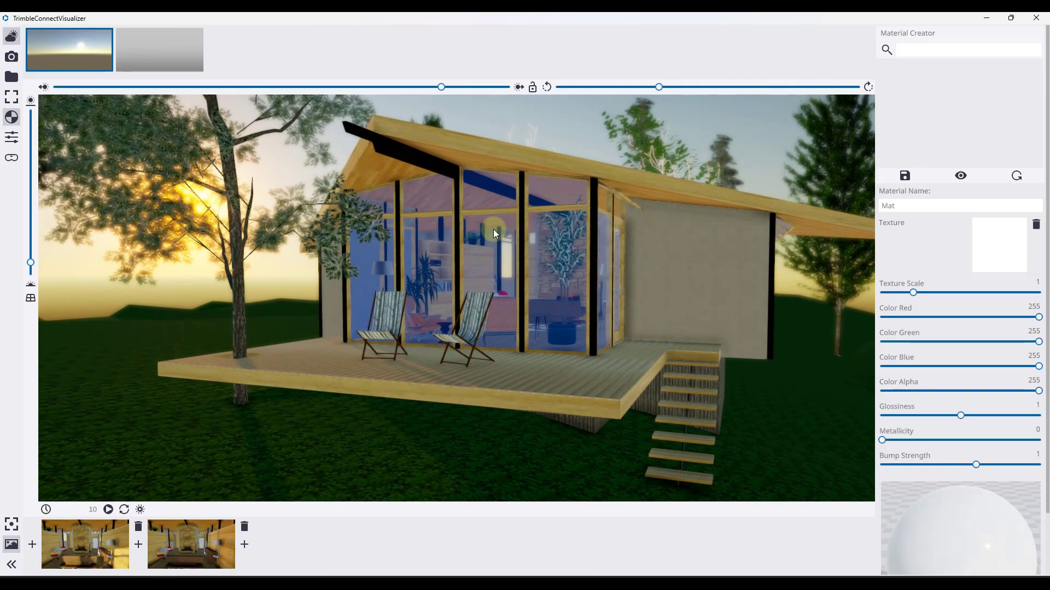
{"action": "left_click_drag", "start_coordinate": [394, 249], "coordinate": [408, 284]}
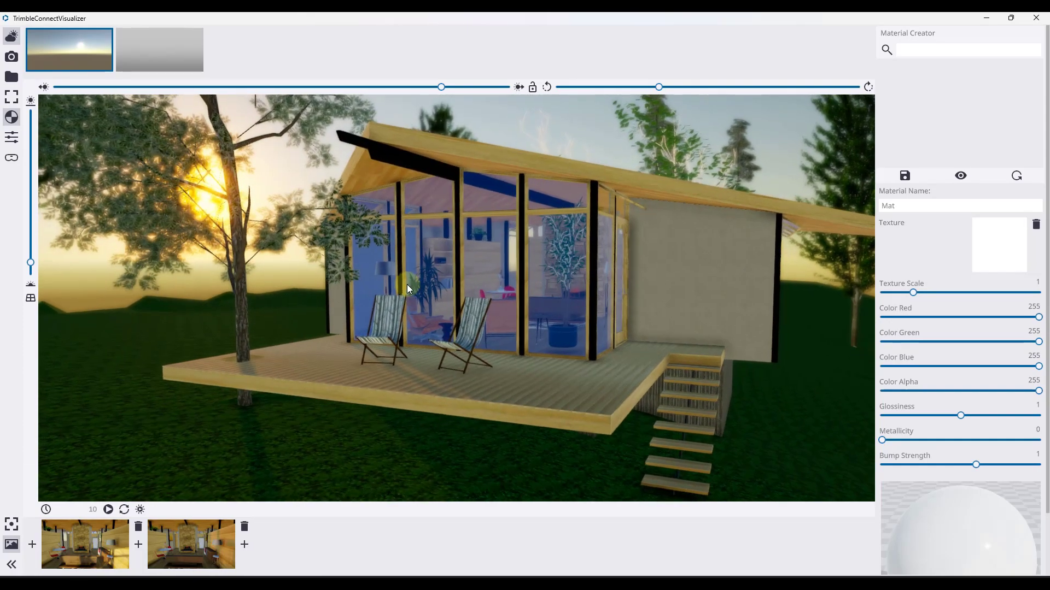
Raise the sun slightly and swing its direction so light falls across the deck and the cabin's side wall.
{"action": "left_click_drag", "start_coordinate": [32, 264], "coordinate": [32, 256]}
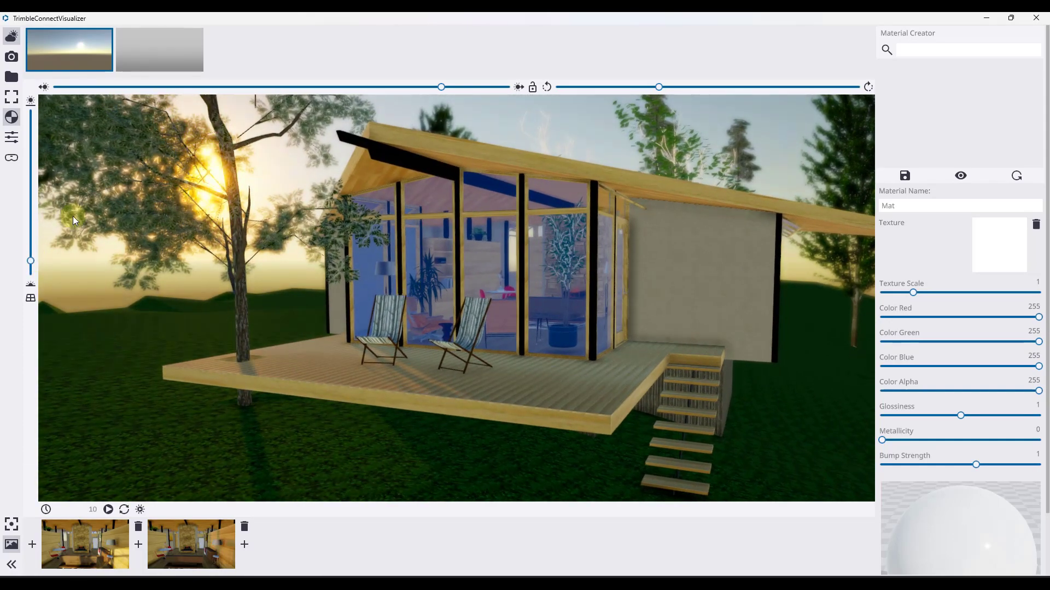
{"action": "left_click_drag", "start_coordinate": [440, 87], "coordinate": [349, 88]}
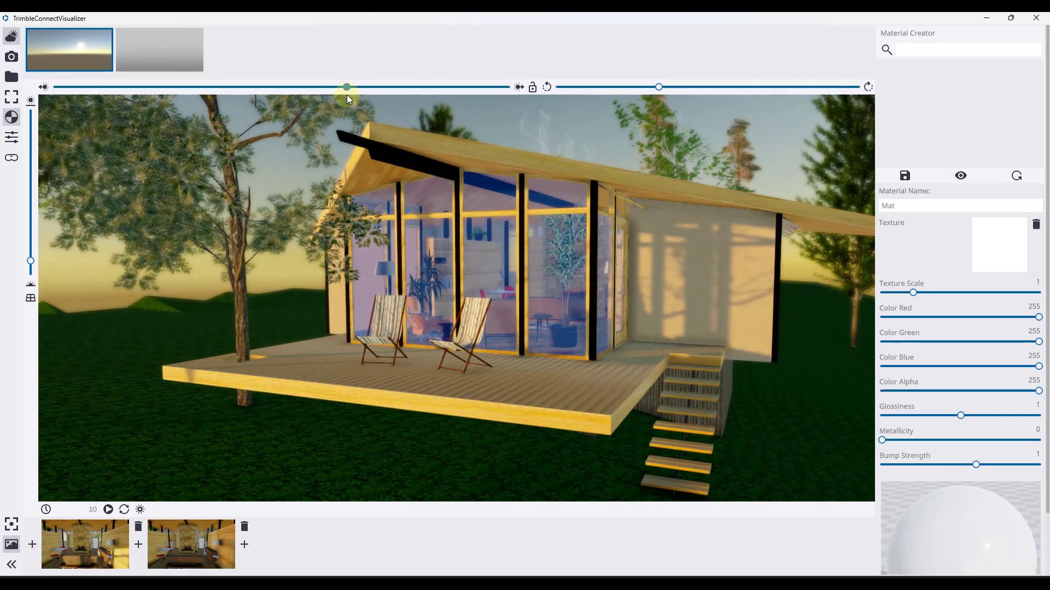
{"action": "left_click_drag", "start_coordinate": [412, 260], "coordinate": [437, 270]}
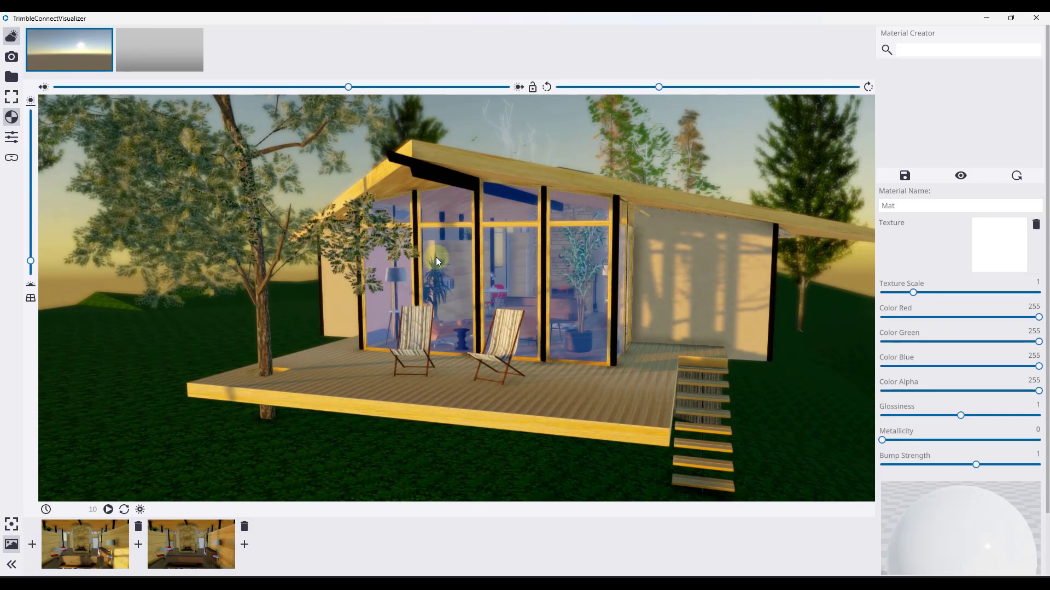
{"action": "left_click_drag", "start_coordinate": [438, 255], "coordinate": [670, 248]}
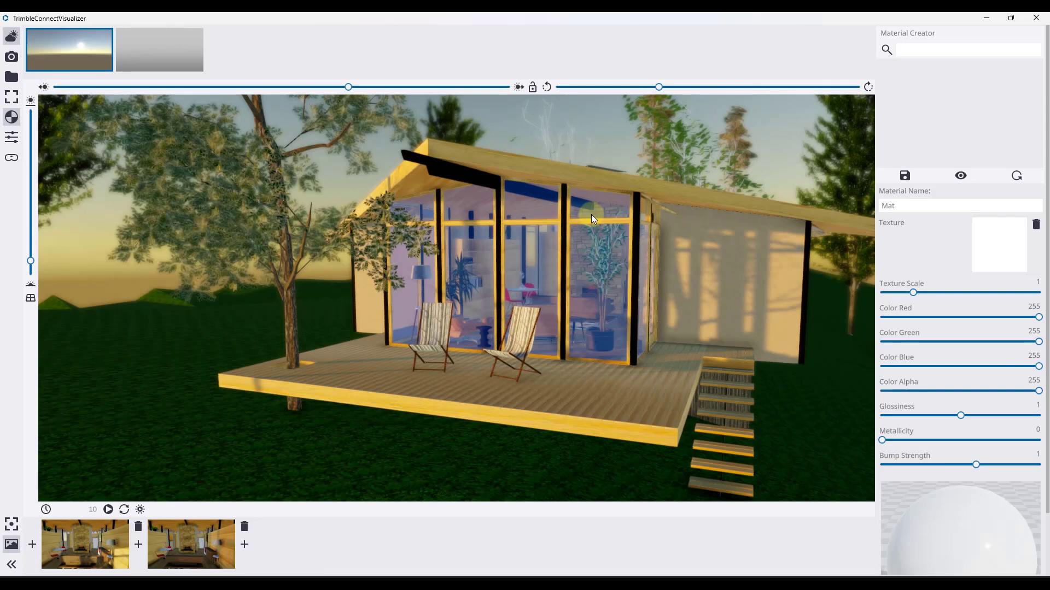
{"action": "left_click_drag", "start_coordinate": [547, 277], "coordinate": [463, 260]}
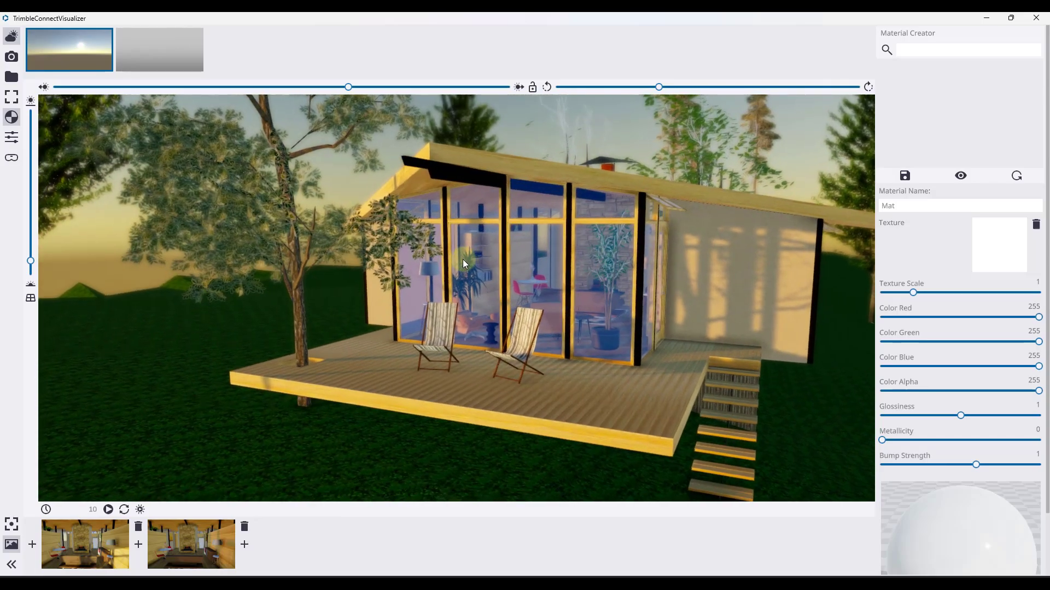